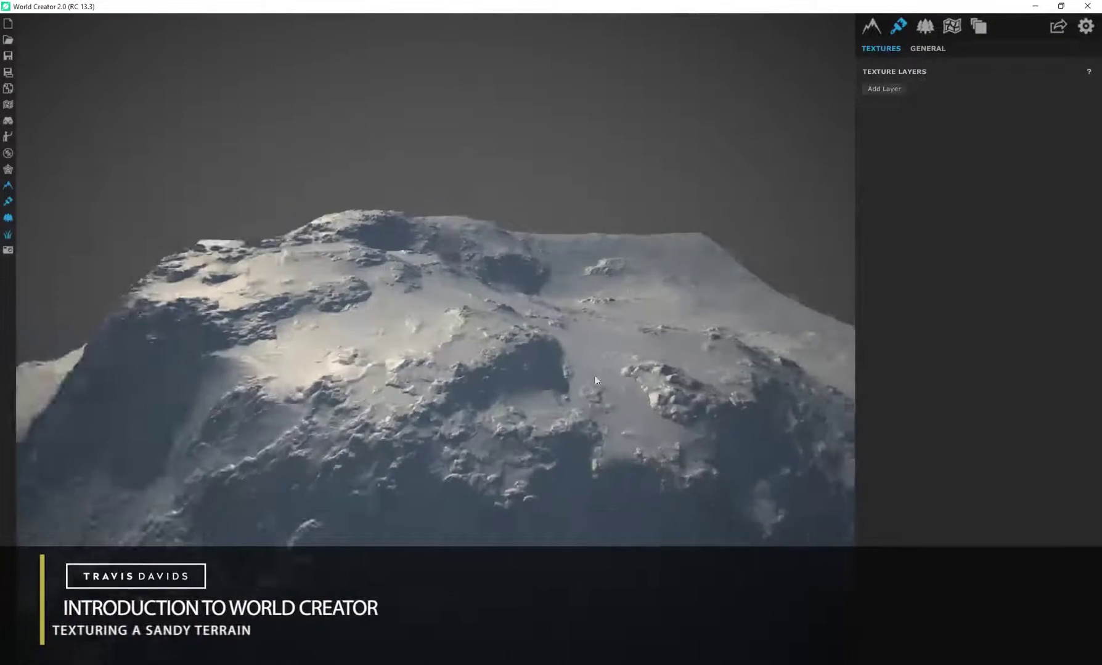
# - Add a texture layer named base and assign it the ground_kalaharirockydesert texture
pyautogui.moveTo(595, 376); pyautogui.dragTo(465, 342)
pyautogui.moveTo(558, 339); pyautogui.dragTo(461, 298)
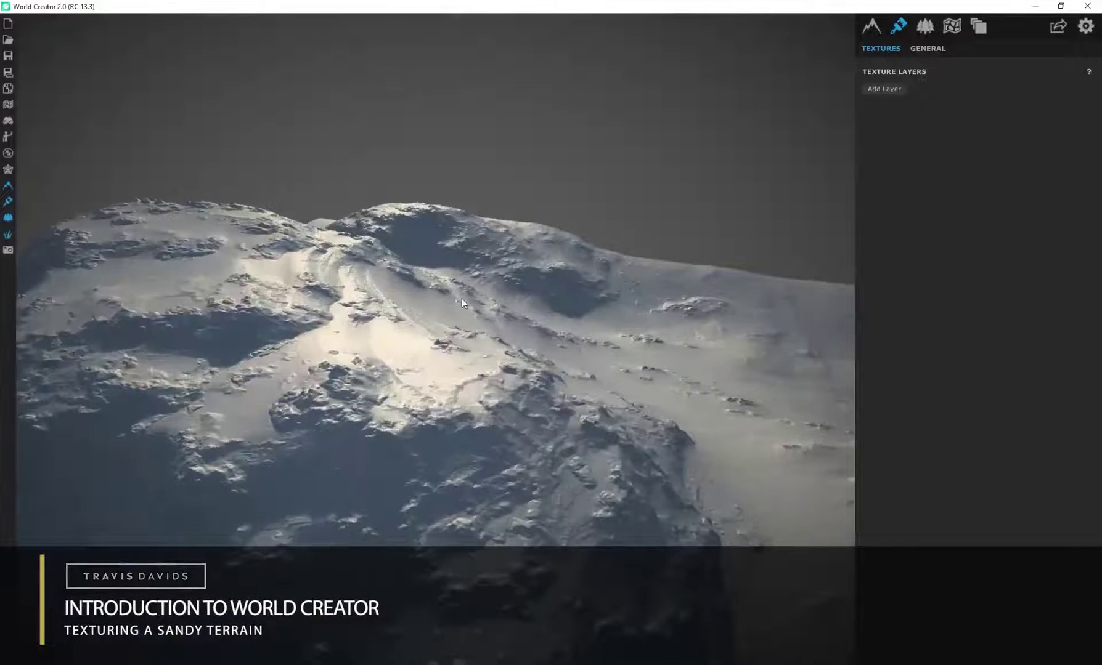
pyautogui.scroll(2, 461, 297)
pyautogui.scroll(1, 424, 392)
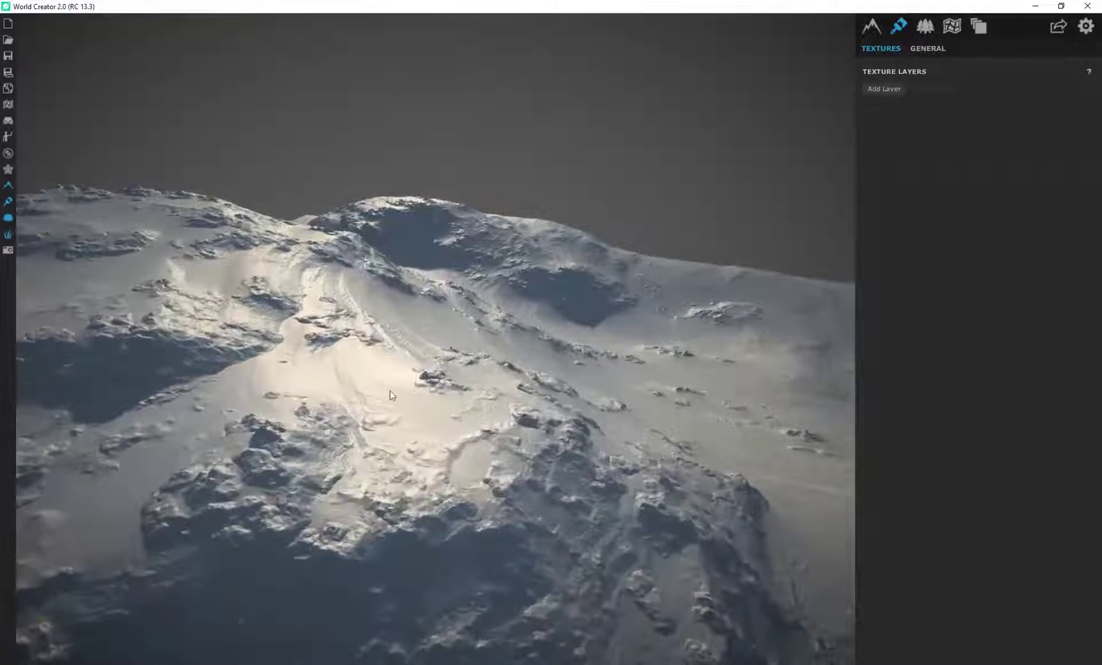
pyautogui.moveTo(389, 391); pyautogui.dragTo(441, 392)
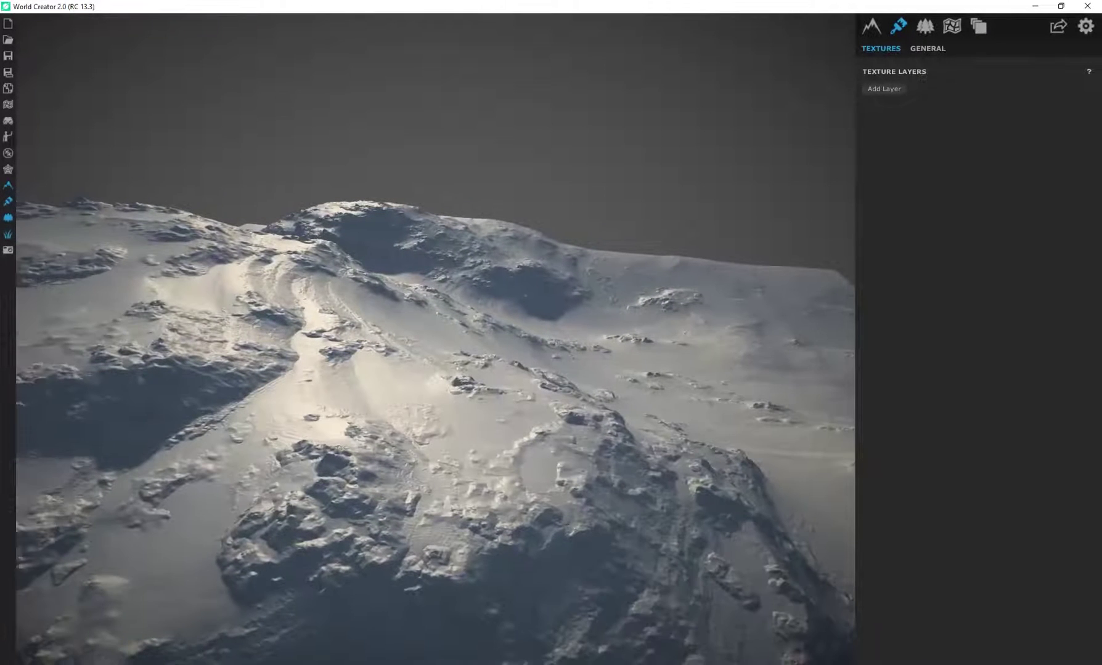
pyautogui.click(883, 89)
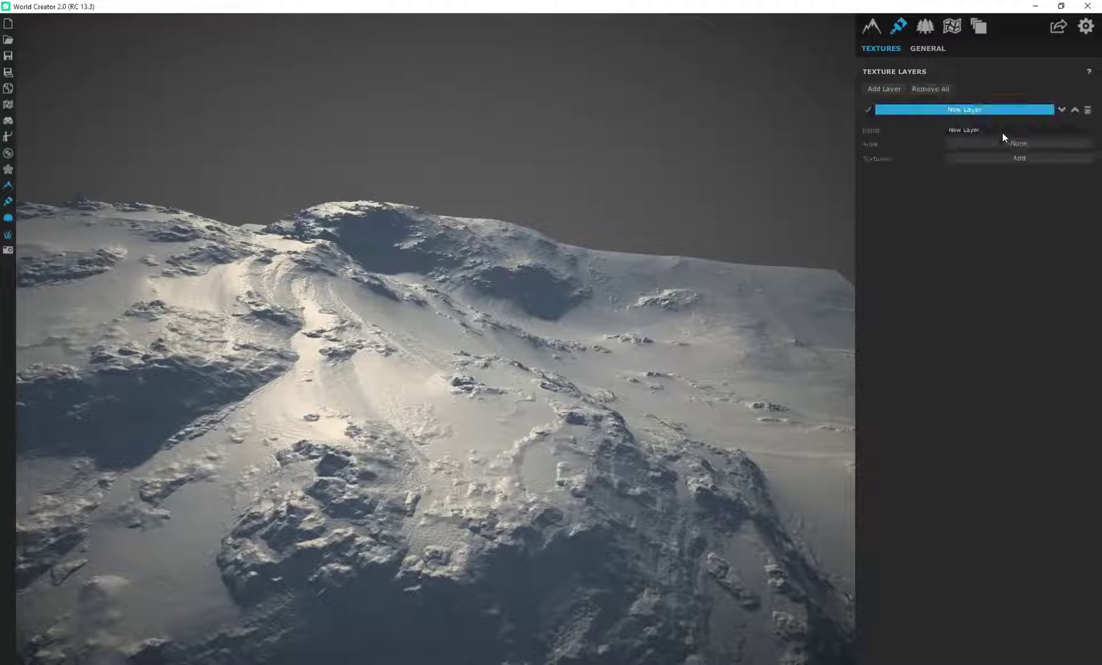
pyautogui.write('base')
pyautogui.click(1019, 159)
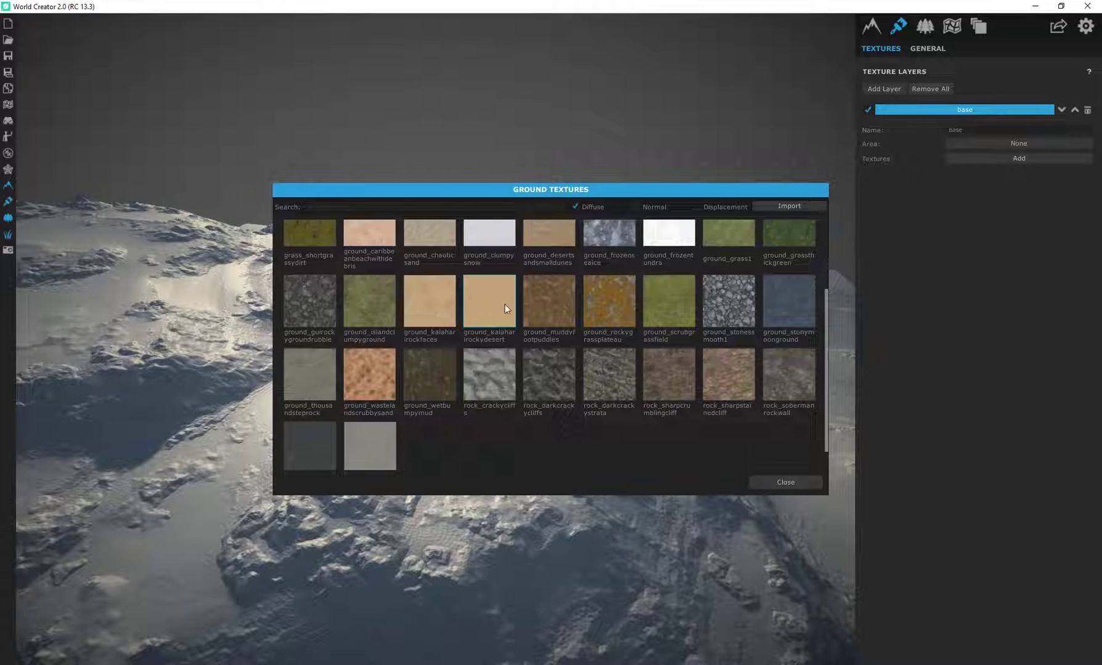
pyautogui.click(490, 333)
# - Darken the base texture's shade to a mid grey of 0.51 in R, G and B
pyautogui.moveTo(493, 398); pyautogui.dragTo(459, 394, button='right')
pyautogui.scroll(-2, 949, 431)
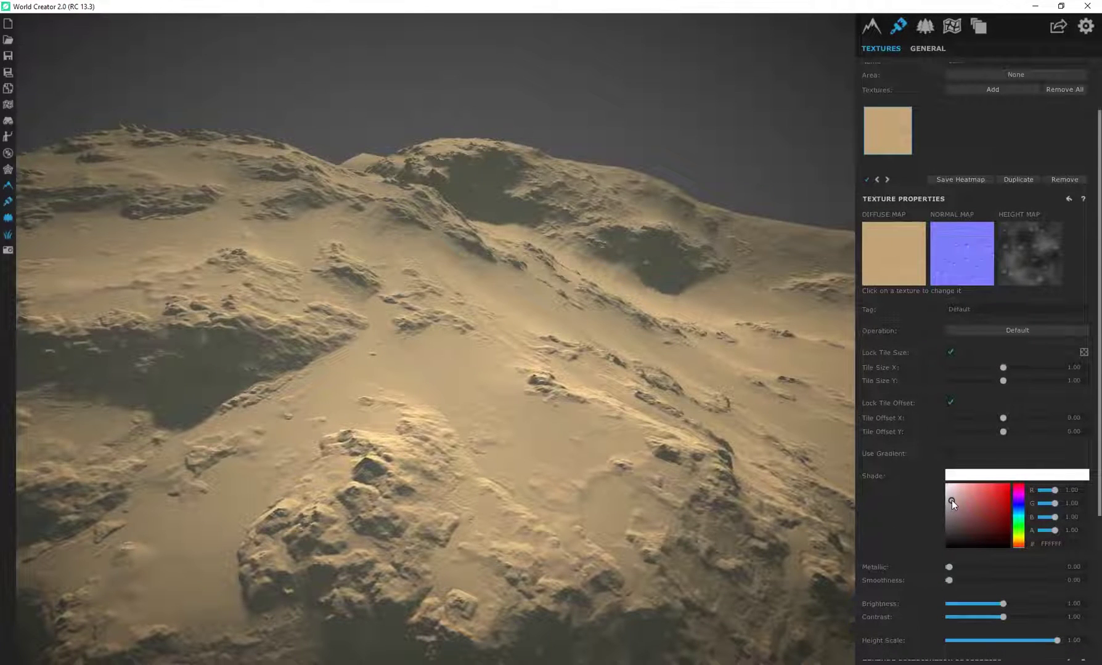
pyautogui.moveTo(951, 500)
pyautogui.mouseDown()
pyautogui.moveTo(926, 524)
pyautogui.moveTo(948, 518)
pyautogui.moveTo(936, 514)
pyautogui.mouseUp()
pyautogui.scroll(-4, 907, 519)
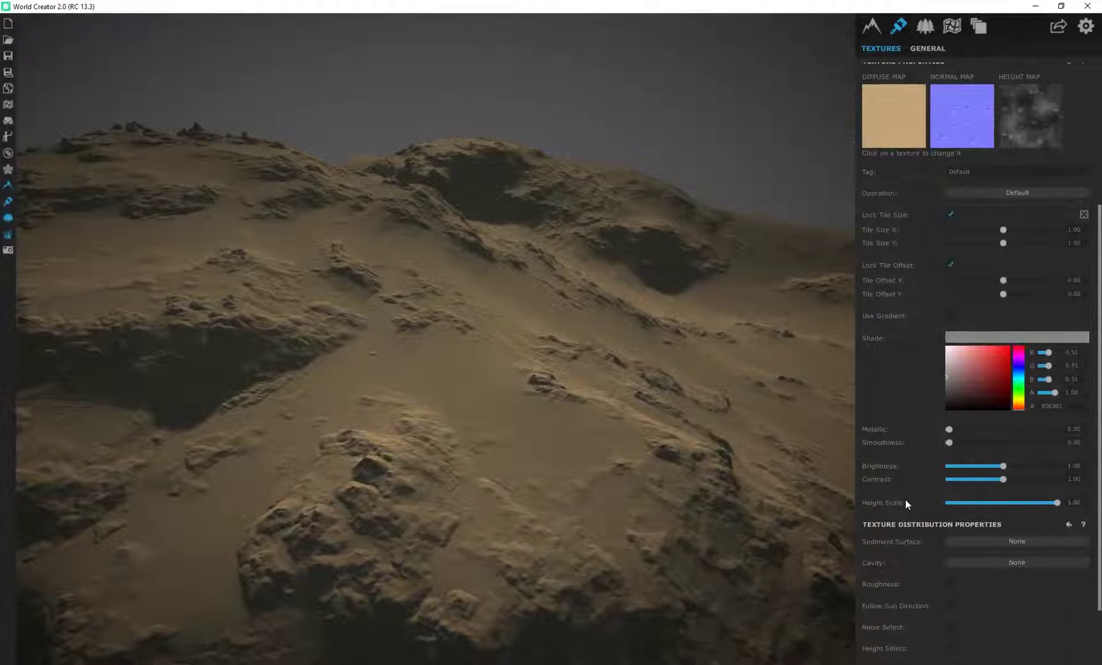
# - Review the general texturing properties and the terrain's precision options, then return to the texture layers
pyautogui.scroll(6, 893, 448)
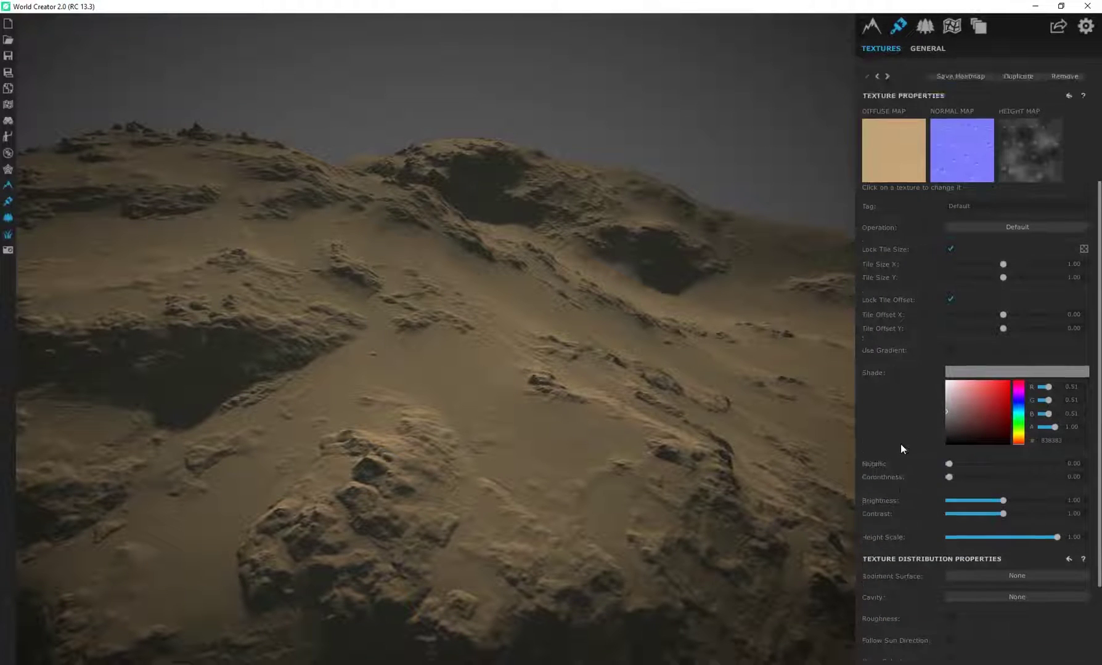
pyautogui.click(927, 48)
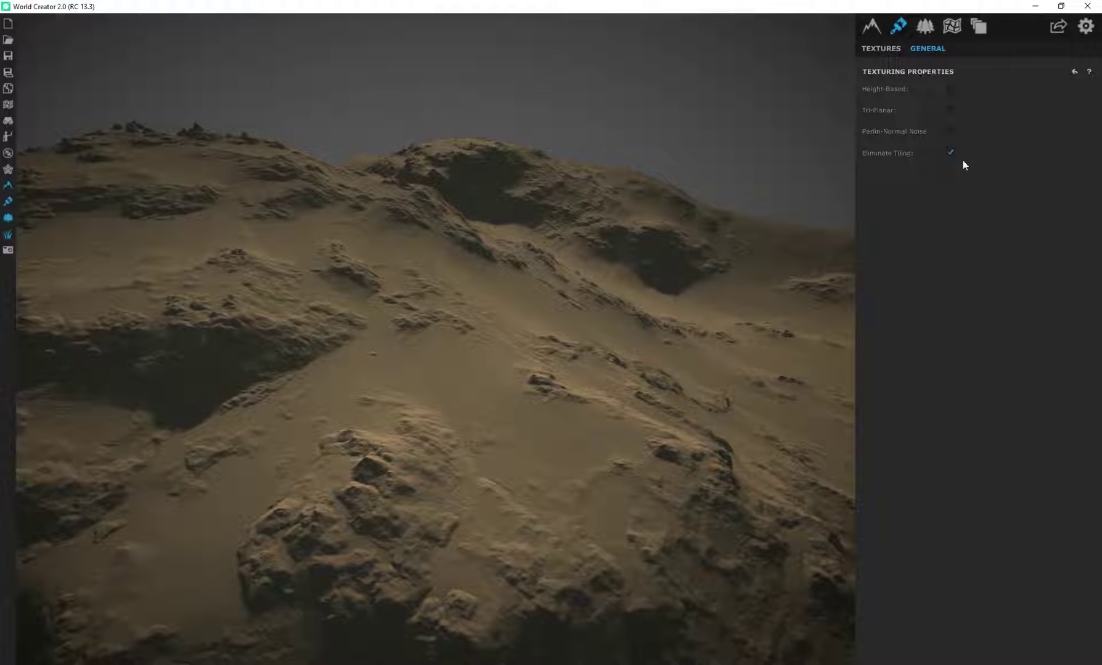
pyautogui.click(873, 26)
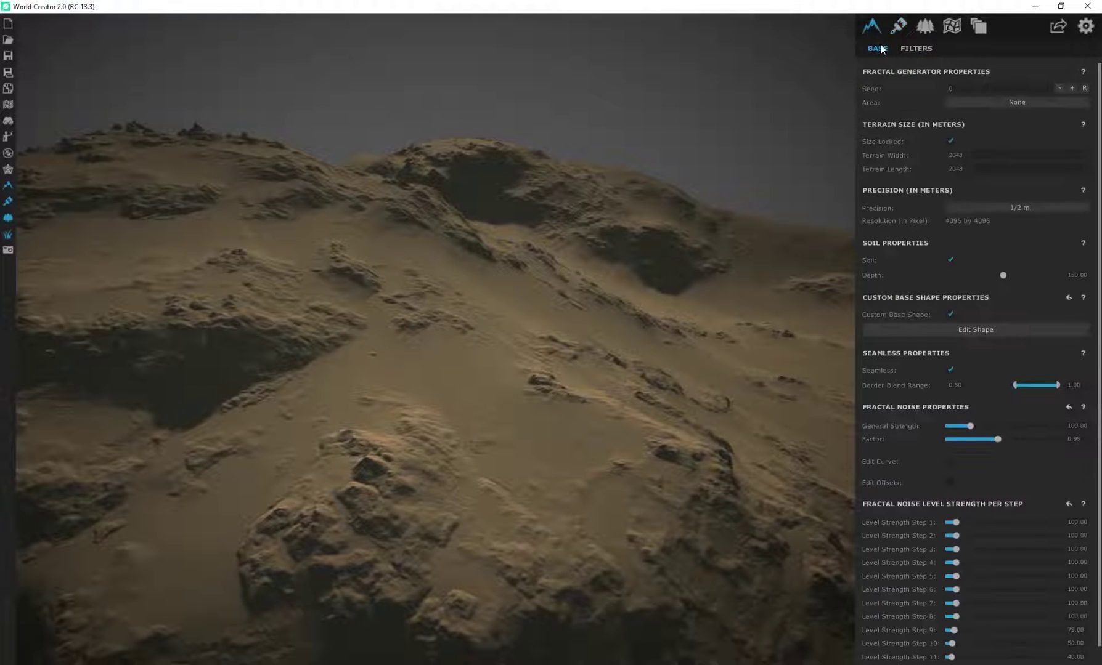
pyautogui.scroll(3, 425, 353)
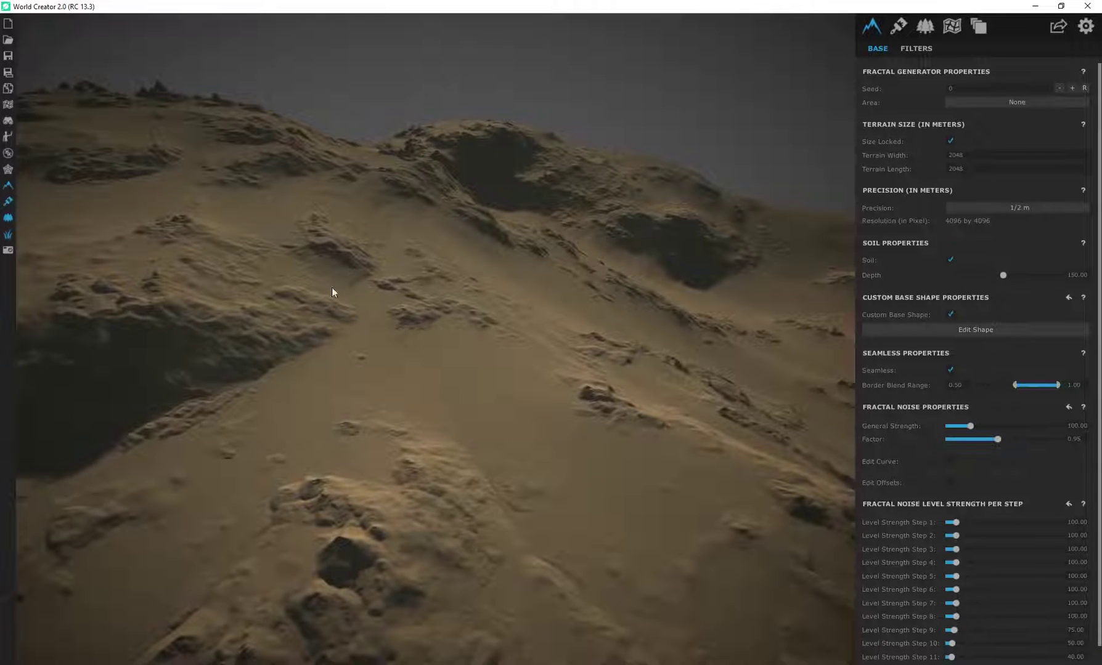
pyautogui.moveTo(334, 293); pyautogui.dragTo(690, 266)
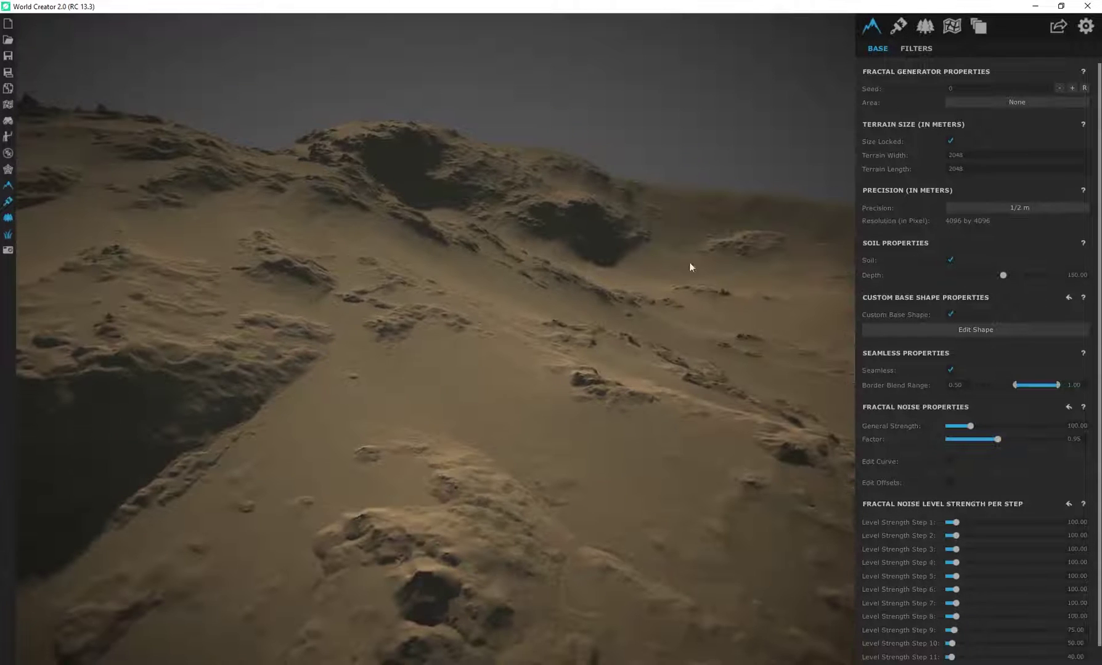
pyautogui.click(1012, 206)
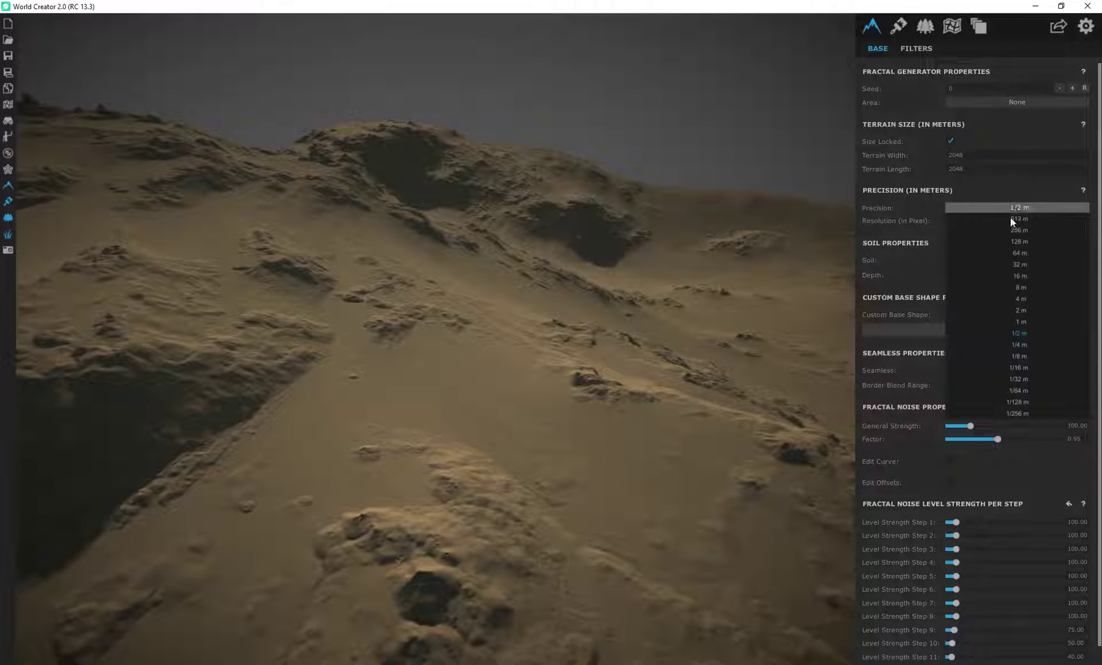
pyautogui.click(864, 229)
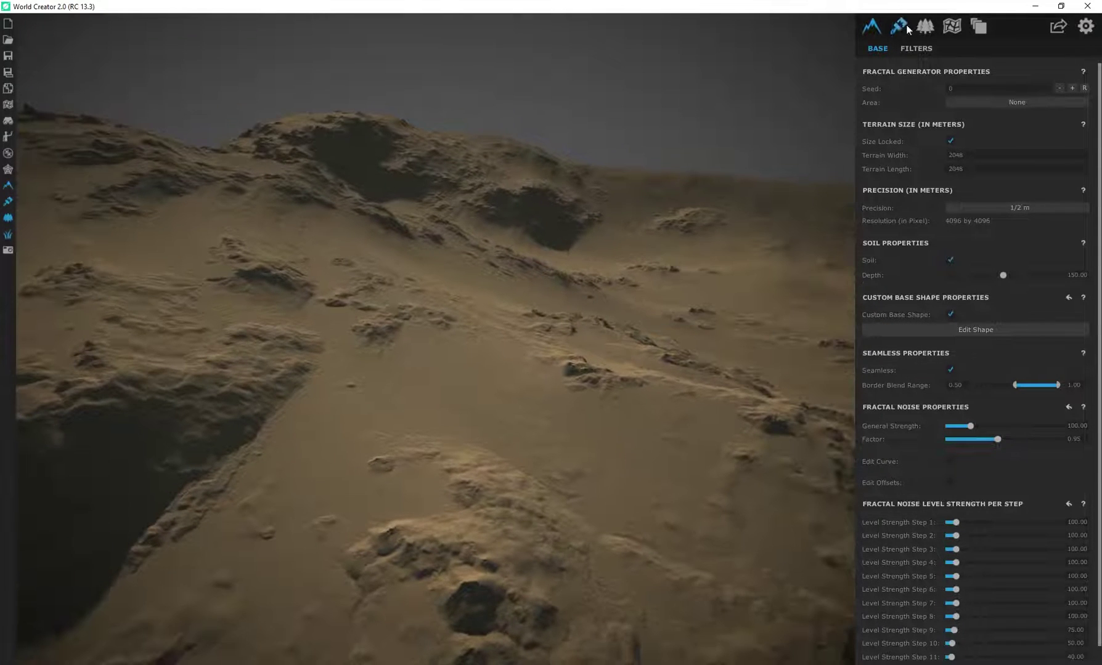
pyautogui.click(904, 28)
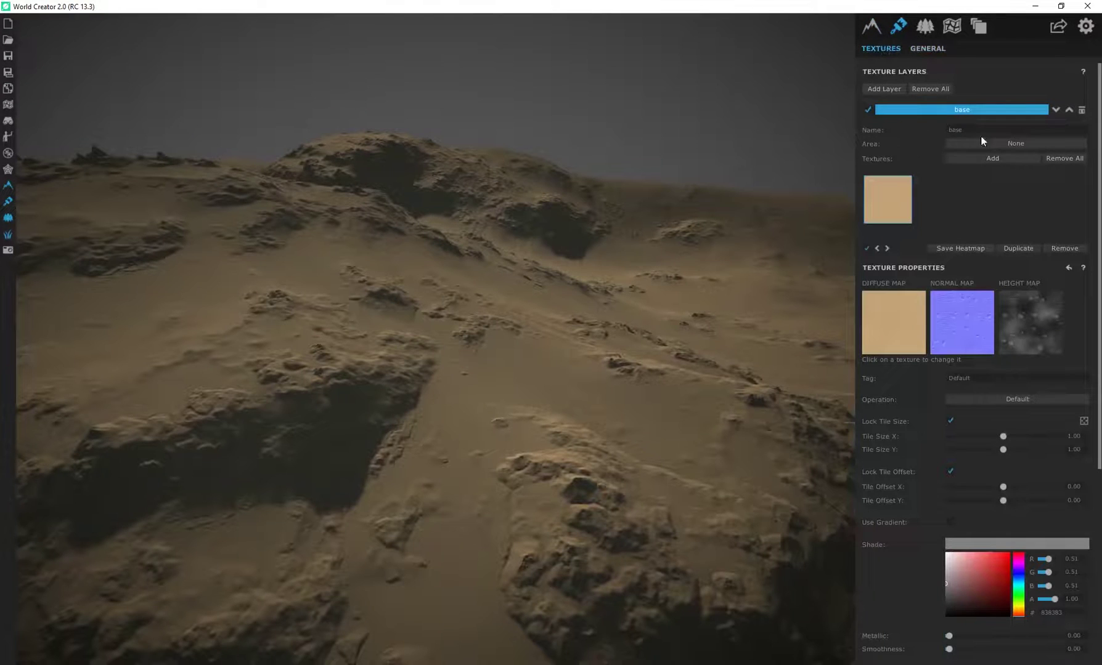
# - Add a second texture layer named light sand and assign it the ground_kalaharirockydesert texture
pyautogui.click(886, 92)
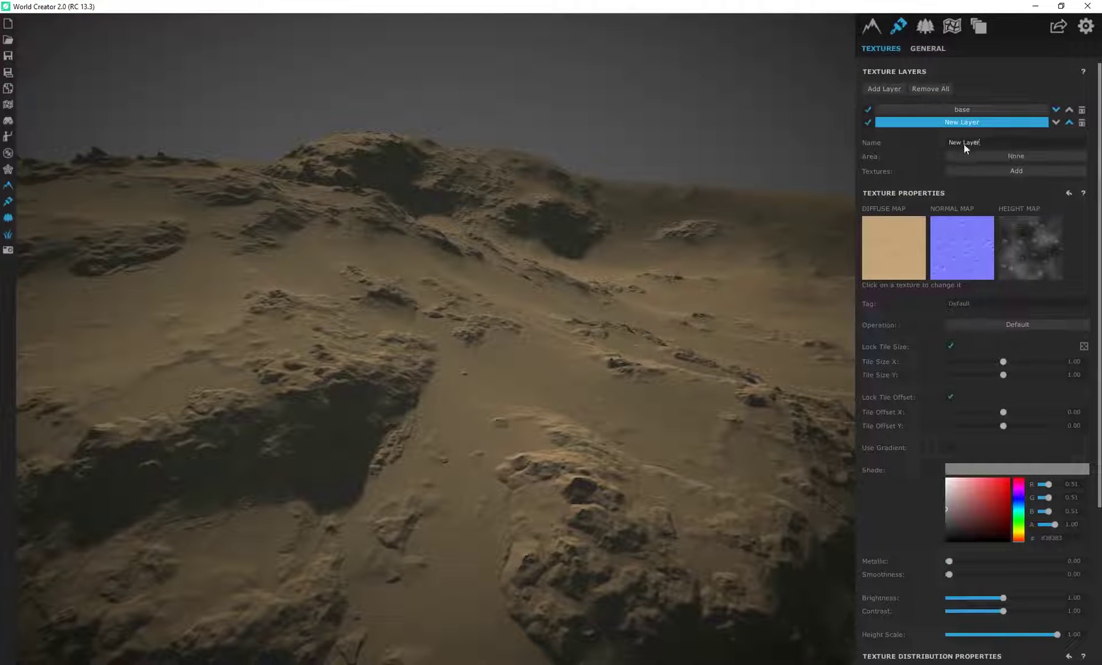
pyautogui.write('light sand')
pyautogui.click(957, 124)
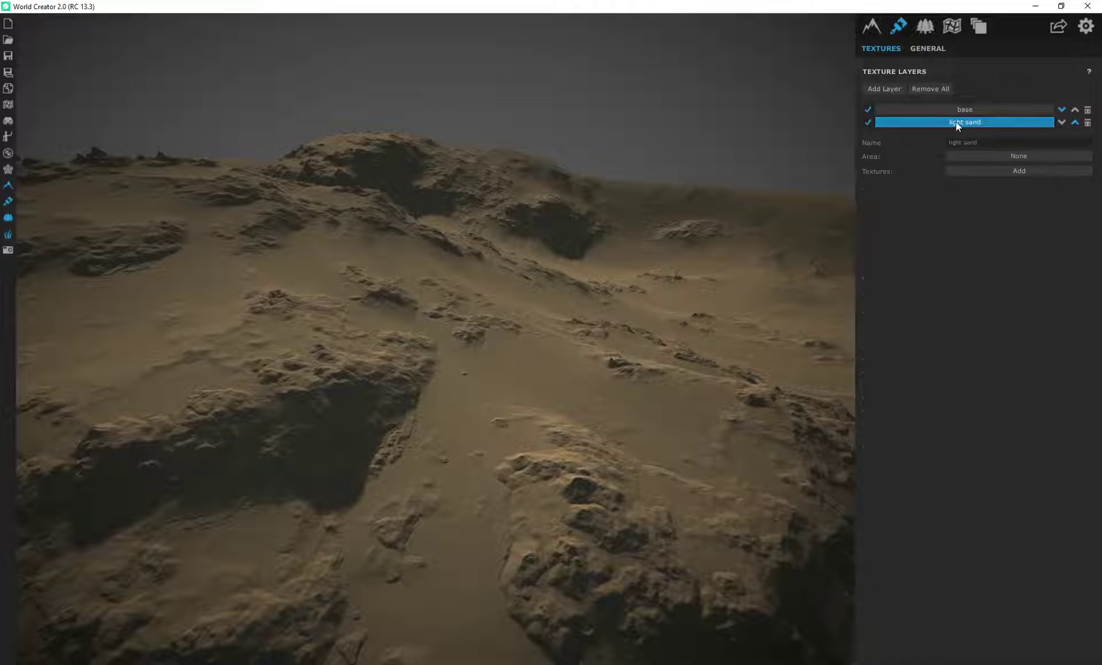
pyautogui.click(1010, 173)
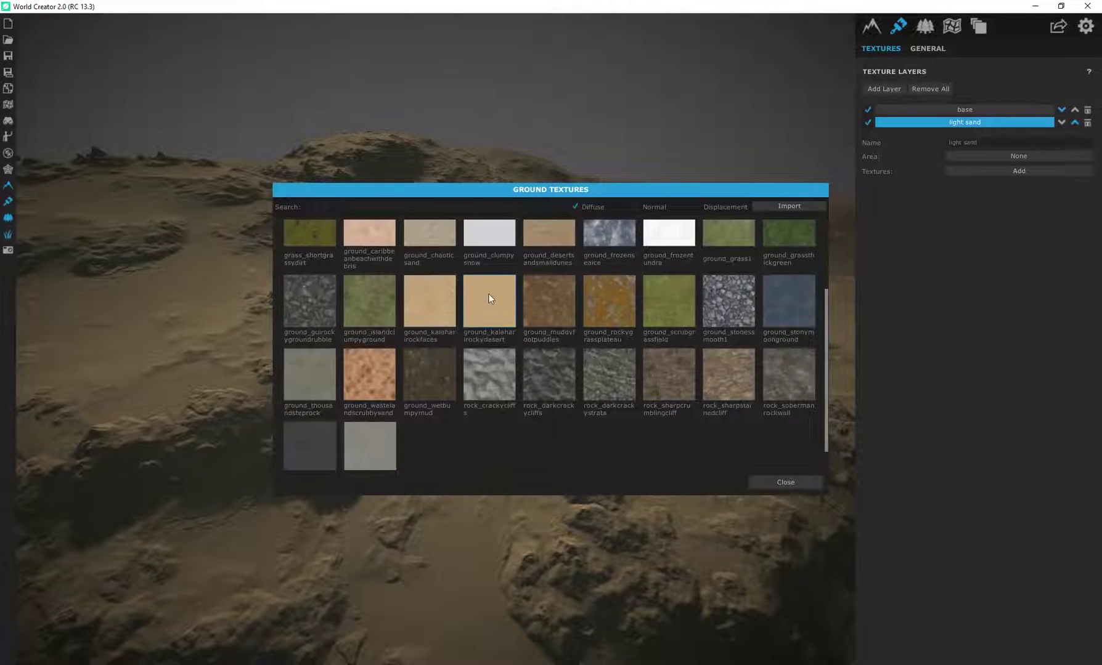
pyautogui.click(511, 308)
# - Set the light sand texture's shade to a light grey of 0.72 in R, G and B
pyautogui.press('s')
pyautogui.press('a')
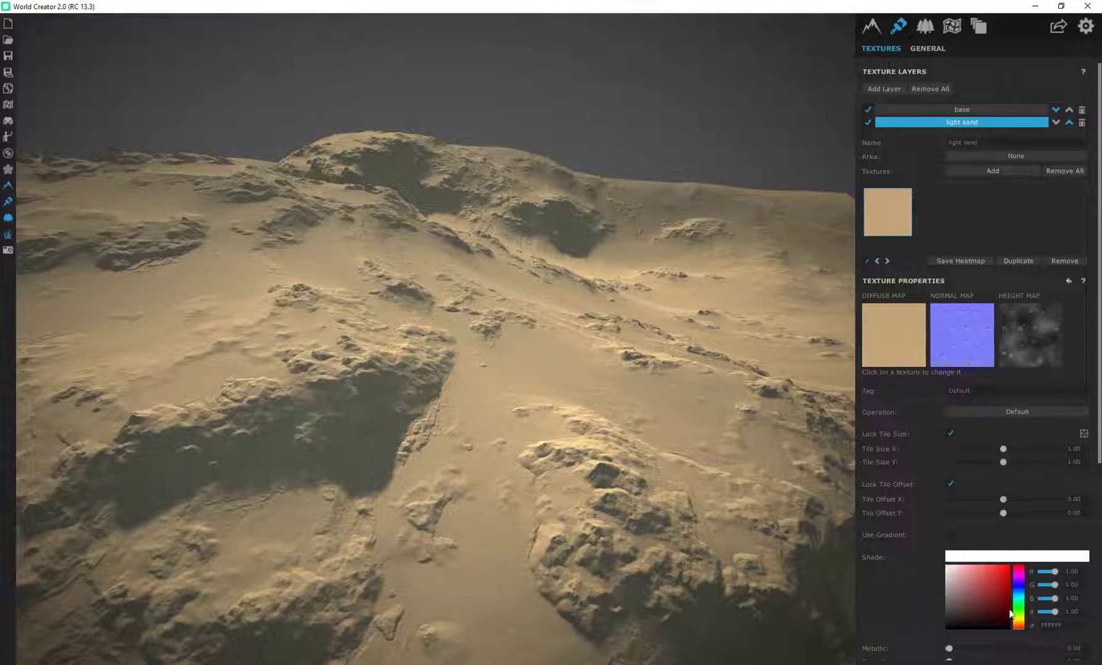
pyautogui.moveTo(947, 580); pyautogui.dragTo(926, 583)
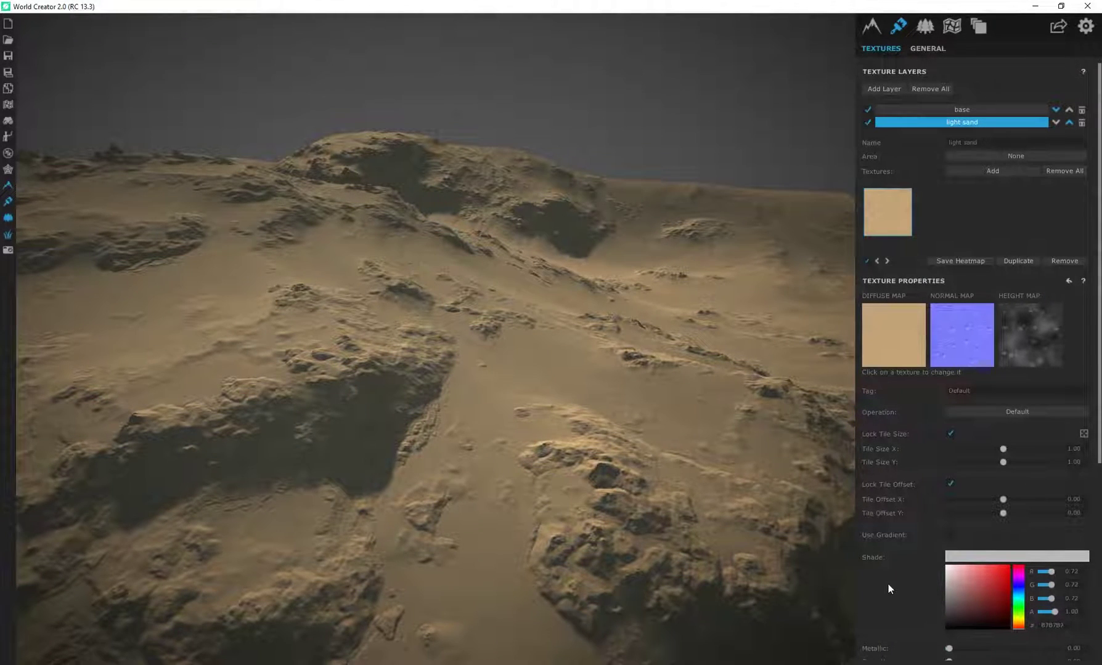
# - Set the light sand texture's cavity distribution to Concave with 16 steps
pyautogui.scroll(-4, 888, 584)
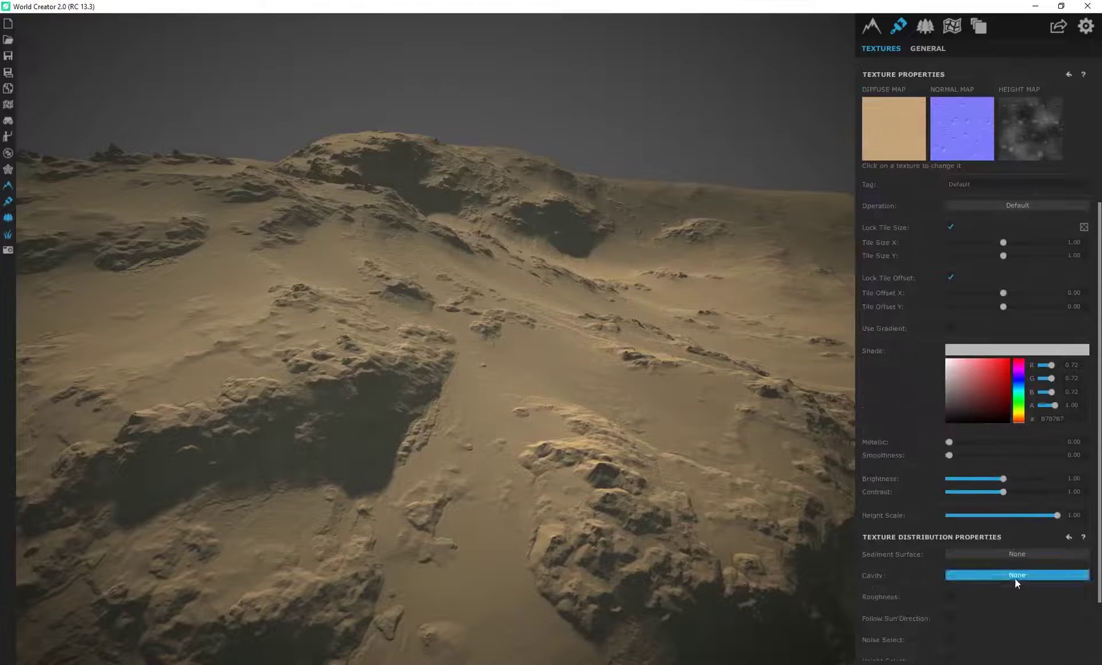
pyautogui.click(1014, 575)
pyautogui.click(1017, 609)
pyautogui.scroll(5, 391, 407)
pyautogui.moveTo(392, 403); pyautogui.dragTo(339, 430, button='right')
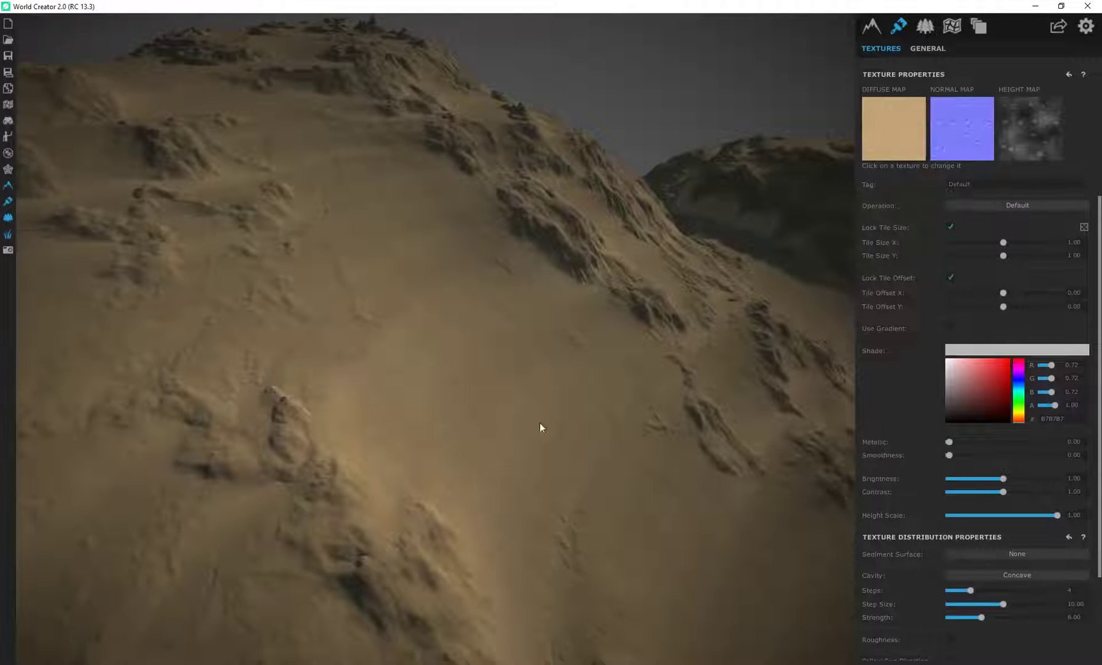
pyautogui.moveTo(968, 591); pyautogui.dragTo(1038, 591)
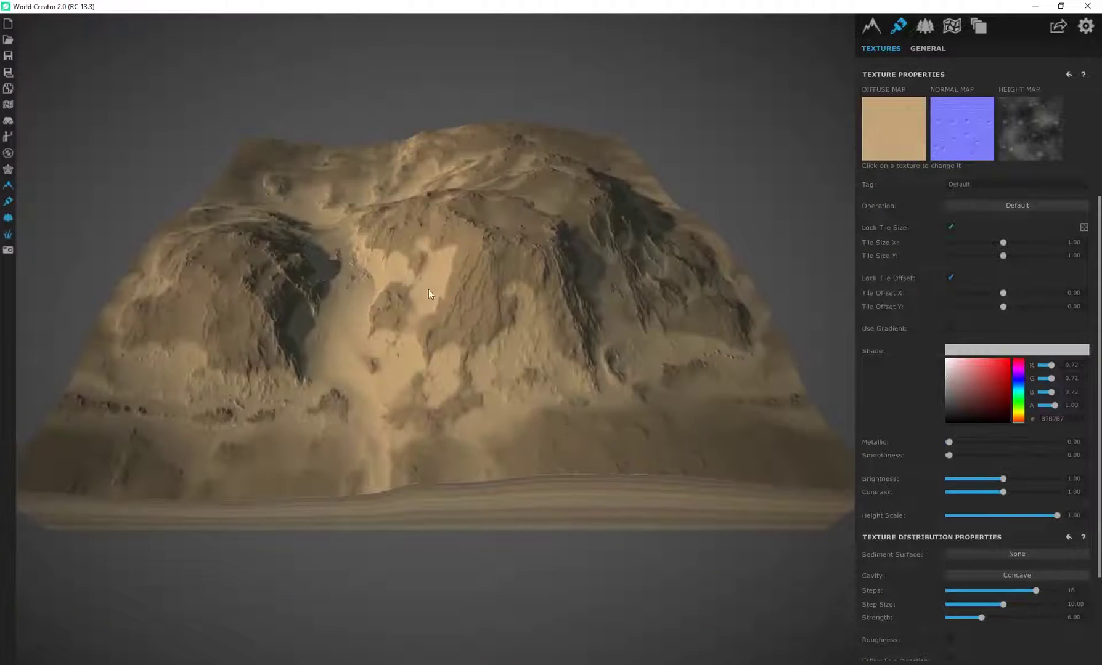
# - Check the concave distribution across the terrain and set the light sand shade to a grey of 0.76 in R, G and B
pyautogui.scroll(5, 271, 235)
pyautogui.moveTo(245, 292); pyautogui.dragTo(364, 306)
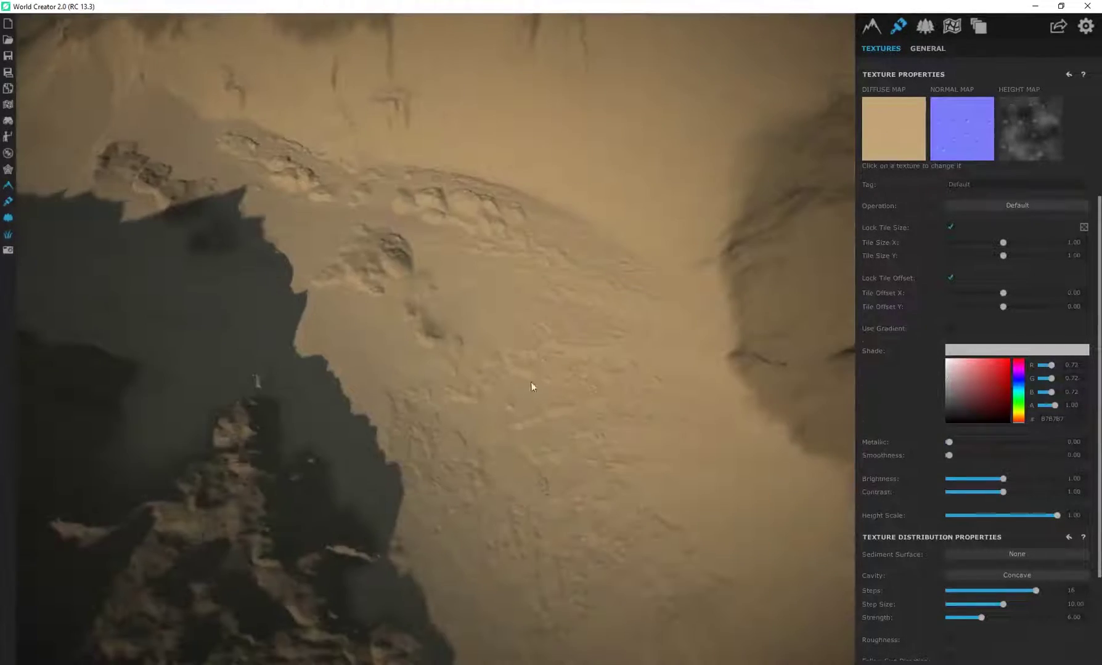
pyautogui.moveTo(531, 382); pyautogui.dragTo(331, 235)
pyautogui.moveTo(332, 237); pyautogui.dragTo(502, 340, button='right')
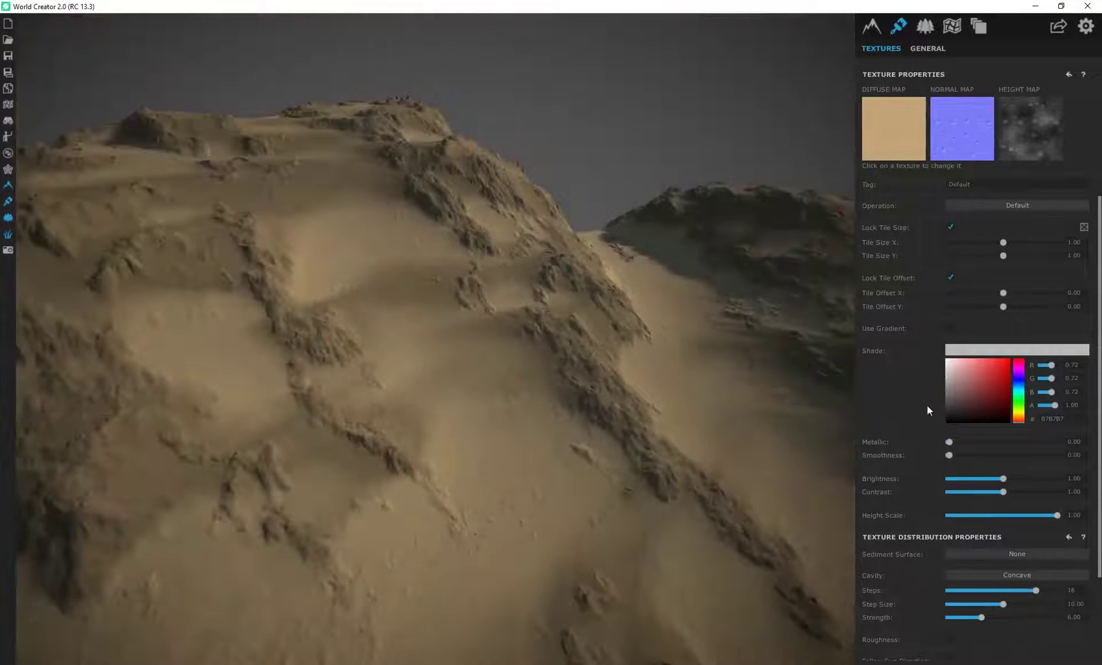
pyautogui.moveTo(947, 378); pyautogui.dragTo(938, 374)
# - Enable Slope Select for the light sand texture and raise the lower slope limit to about 28
pyautogui.moveTo(733, 395); pyautogui.dragTo(606, 384)
pyautogui.moveTo(607, 388); pyautogui.dragTo(572, 414, button='right')
pyautogui.scroll(1, 610, 521)
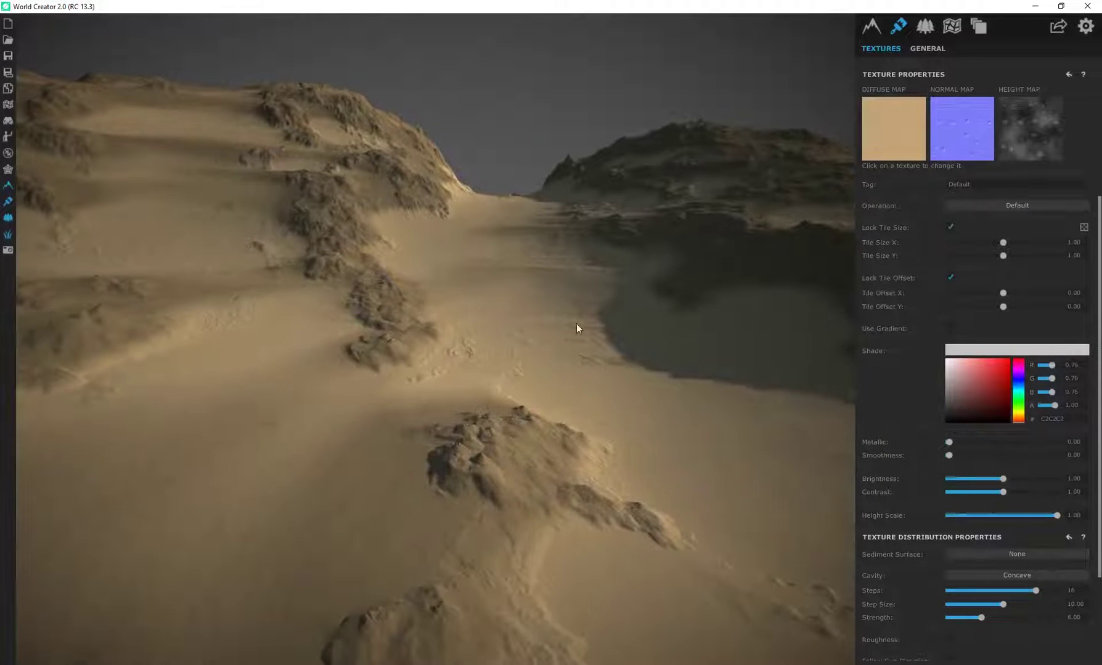
pyautogui.scroll(-3, 908, 586)
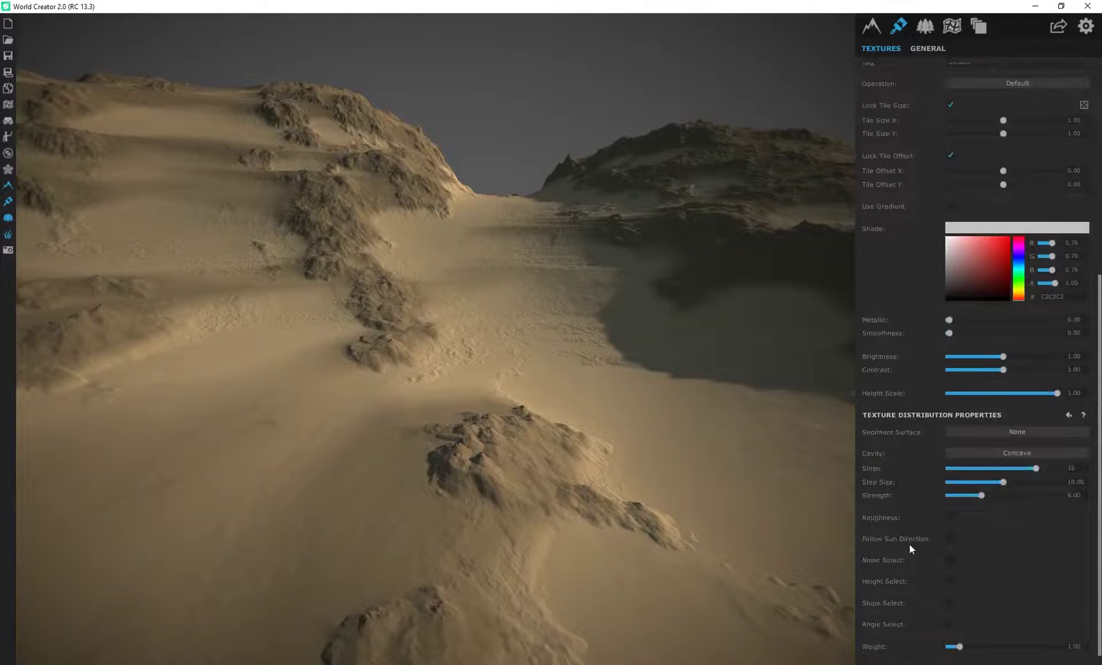
pyautogui.click(949, 602)
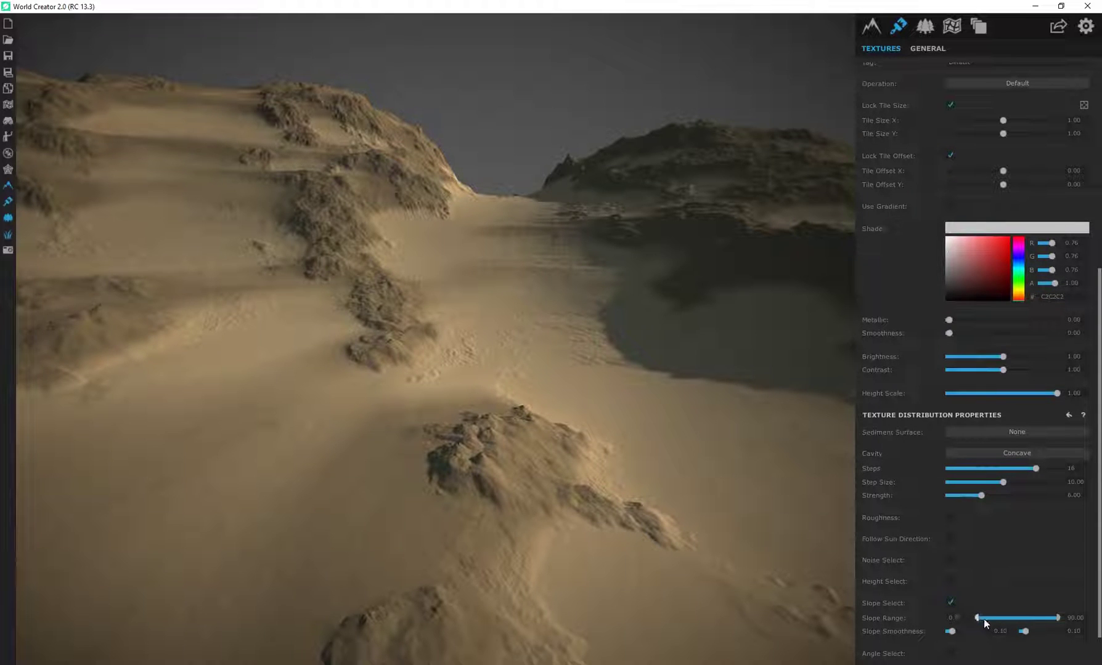
pyautogui.moveTo(1002, 619)
pyautogui.mouseDown()
pyautogui.moveTo(1027, 620)
pyautogui.moveTo(997, 618)
pyautogui.mouseUp()
# - Examine from several angles how the slope-limited light sand is distributed over the terrain's slopes and valleys
pyautogui.scroll(4, 562, 343)
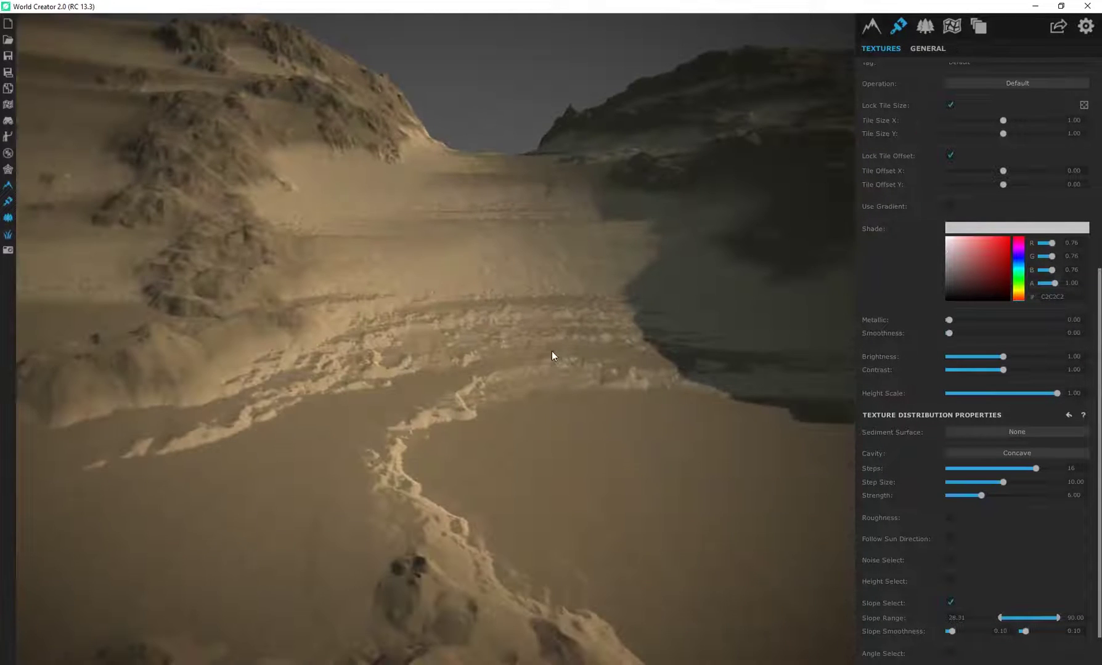
pyautogui.moveTo(551, 352); pyautogui.dragTo(425, 298, button='right')
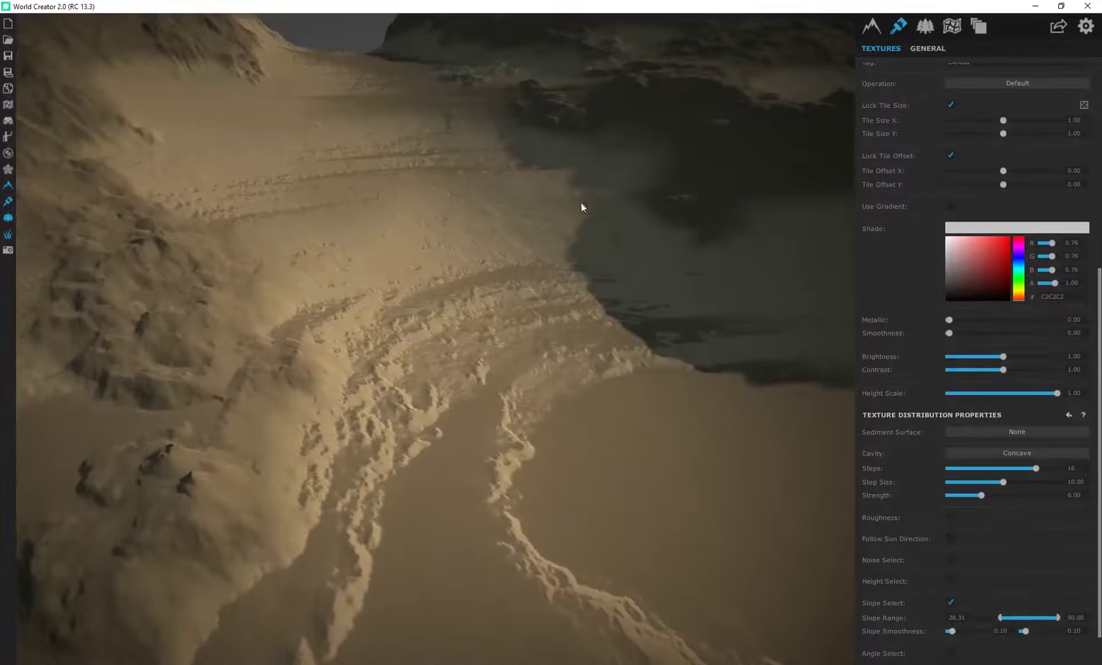
pyautogui.moveTo(581, 205); pyautogui.dragTo(484, 381, button='right')
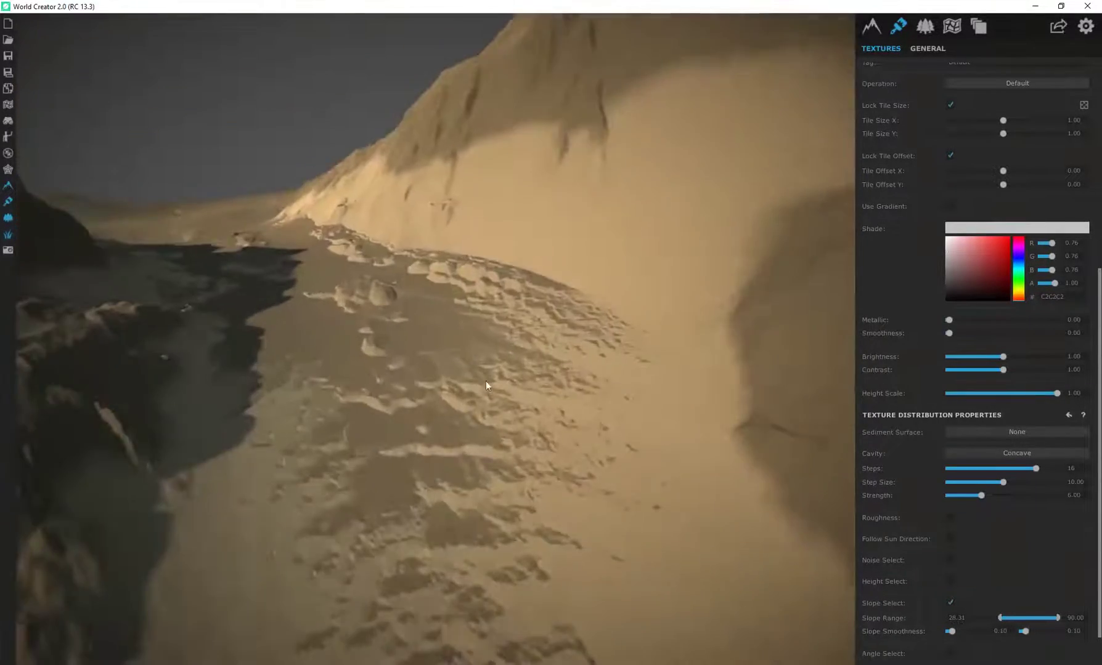
pyautogui.moveTo(320, 369); pyautogui.dragTo(667, 561, button='right')
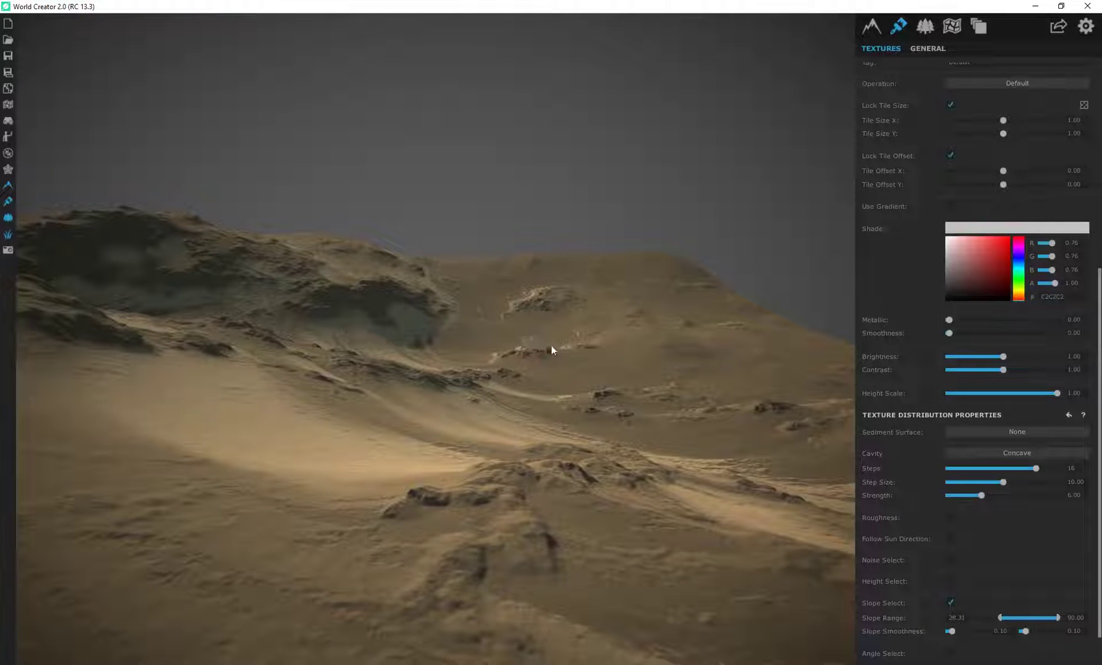
pyautogui.scroll(-3, 555, 348)
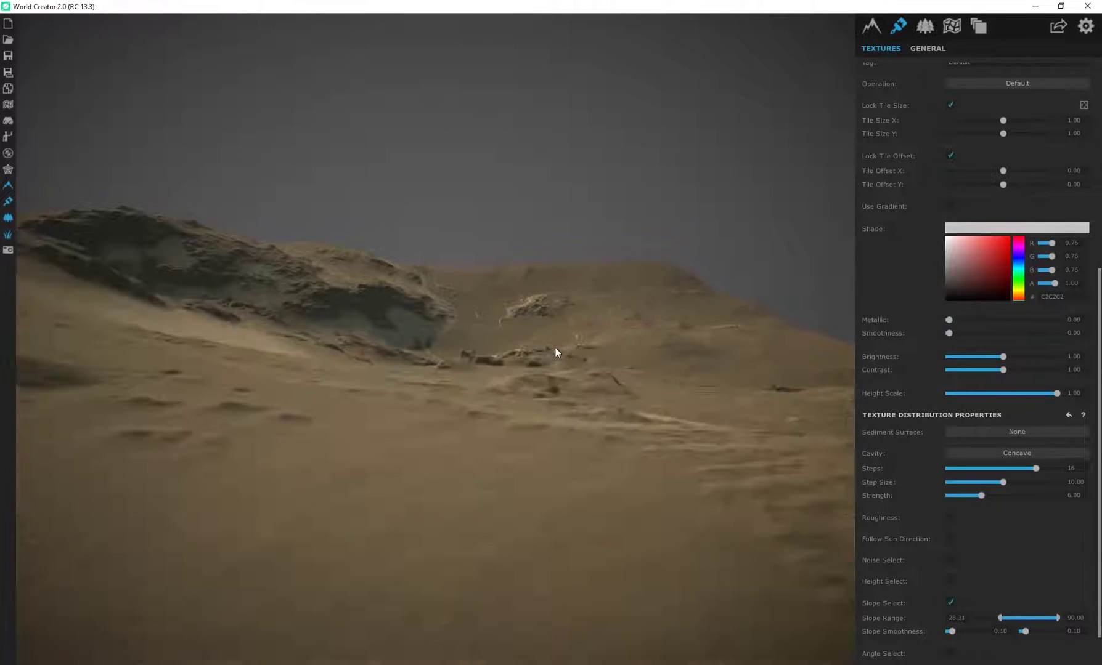
pyautogui.scroll(3, 554, 347)
pyautogui.moveTo(583, 430); pyautogui.dragTo(406, 386, button='right')
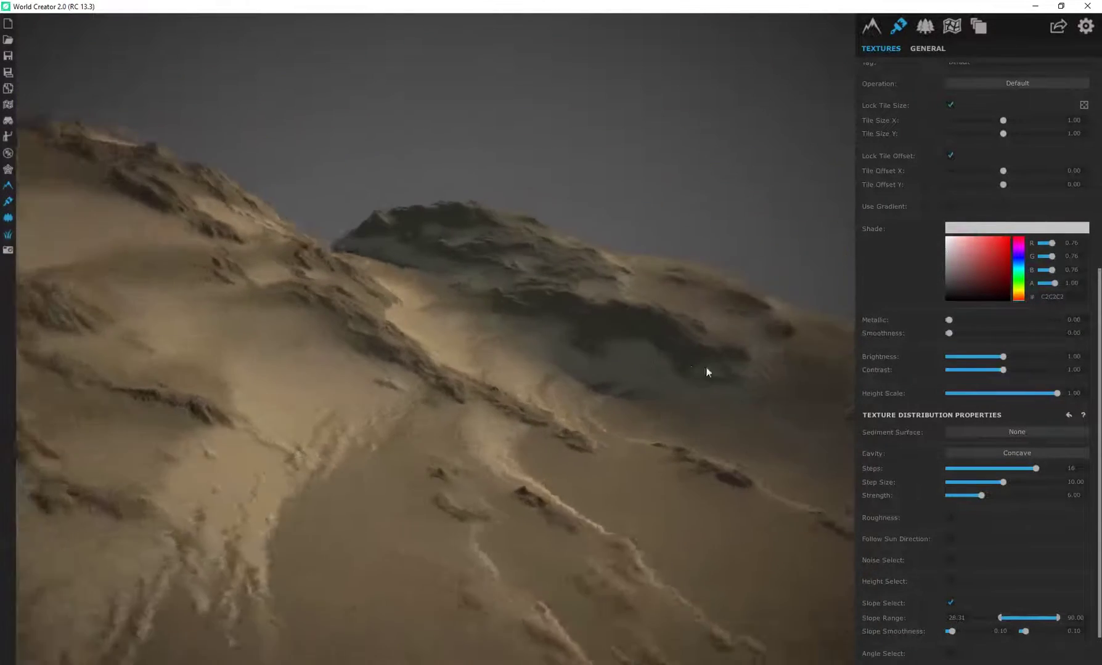
pyautogui.scroll(6, 934, 217)
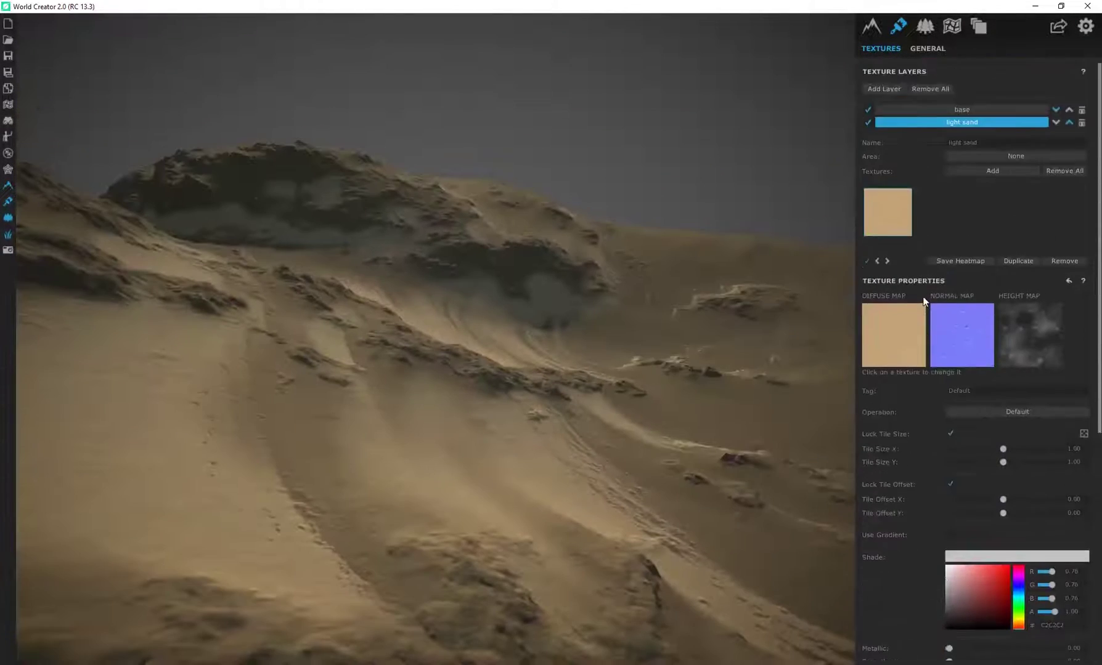
# - Add a texture layer named "dark sand" and give it the ground_kalaharirockydesert ground texture
pyautogui.click(879, 88)
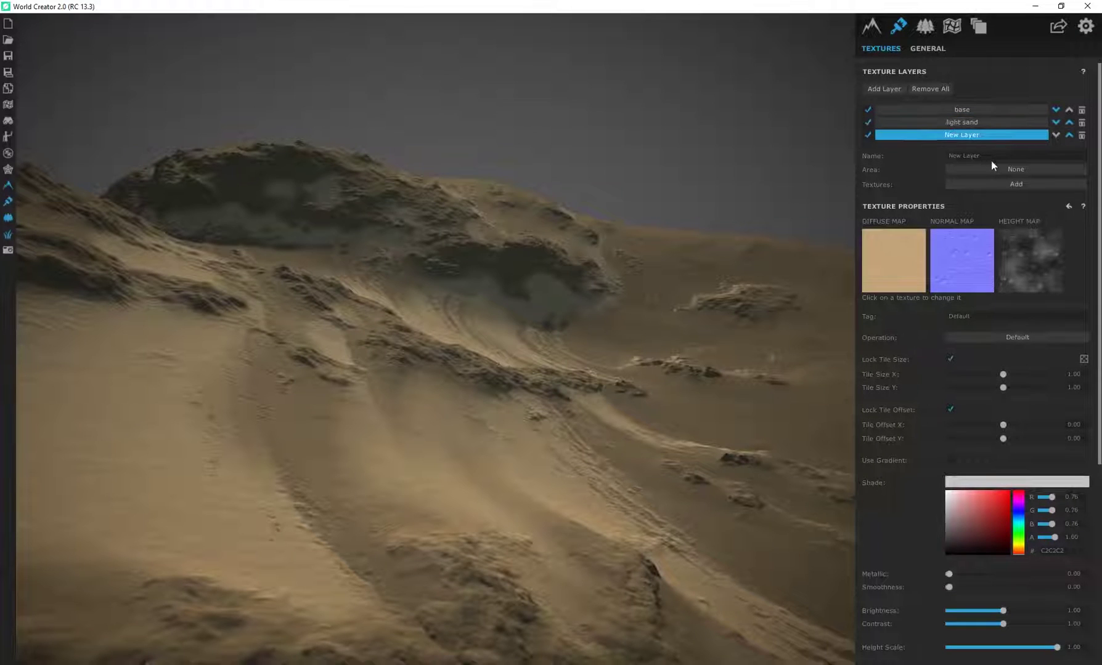
pyautogui.moveTo(980, 156); pyautogui.dragTo(948, 158)
pyautogui.click(951, 137)
pyautogui.click(1019, 185)
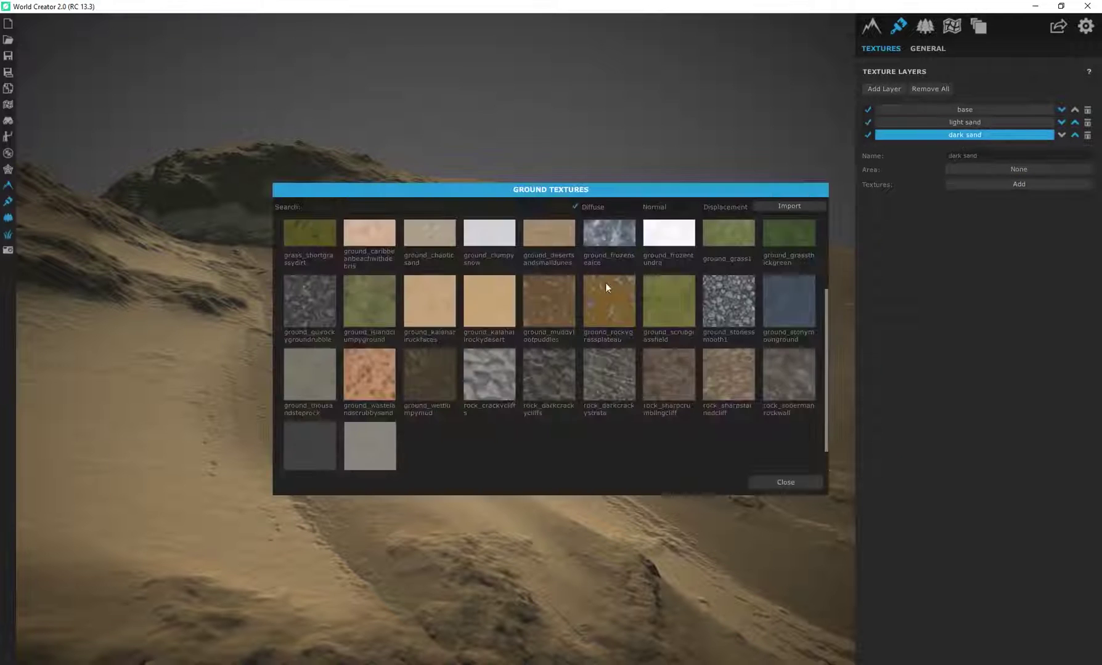
pyautogui.click(489, 299)
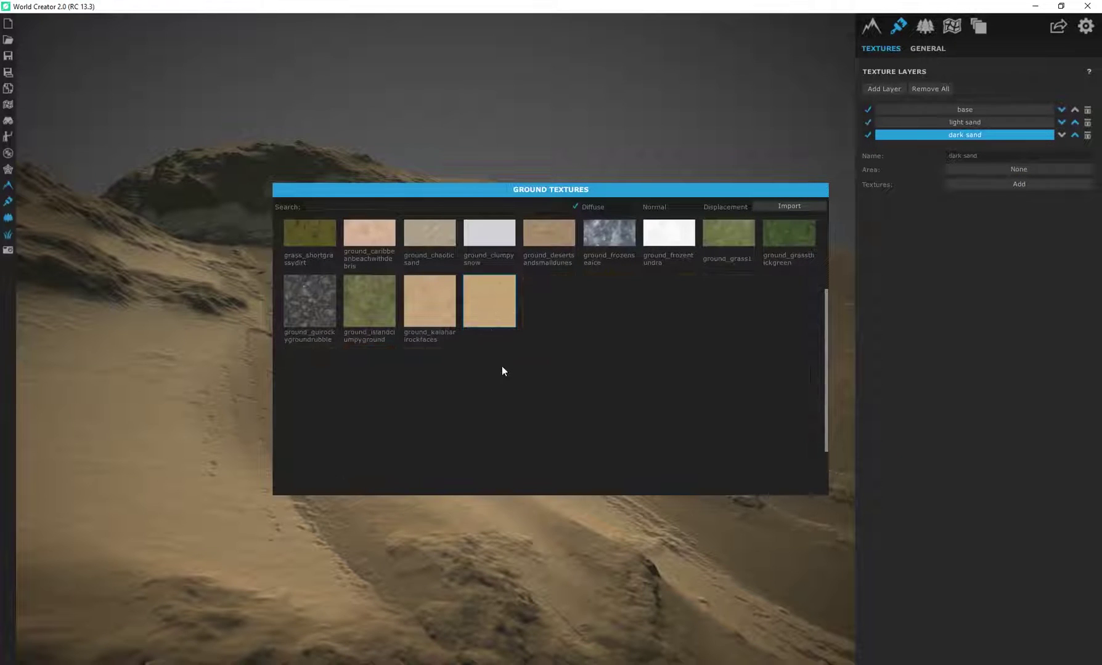
pyautogui.scroll(-3, 428, 380)
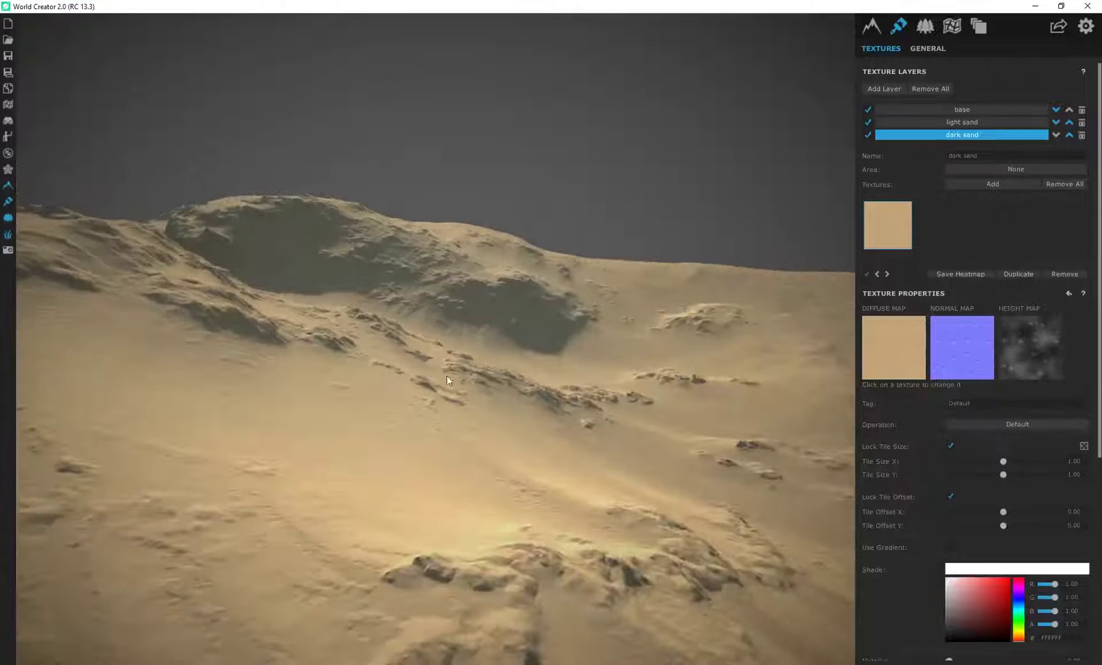
# - Darken the dark sand texture's shade to a grey of 0.24 in R, G and B
pyautogui.moveTo(320, 320); pyautogui.dragTo(464, 296)
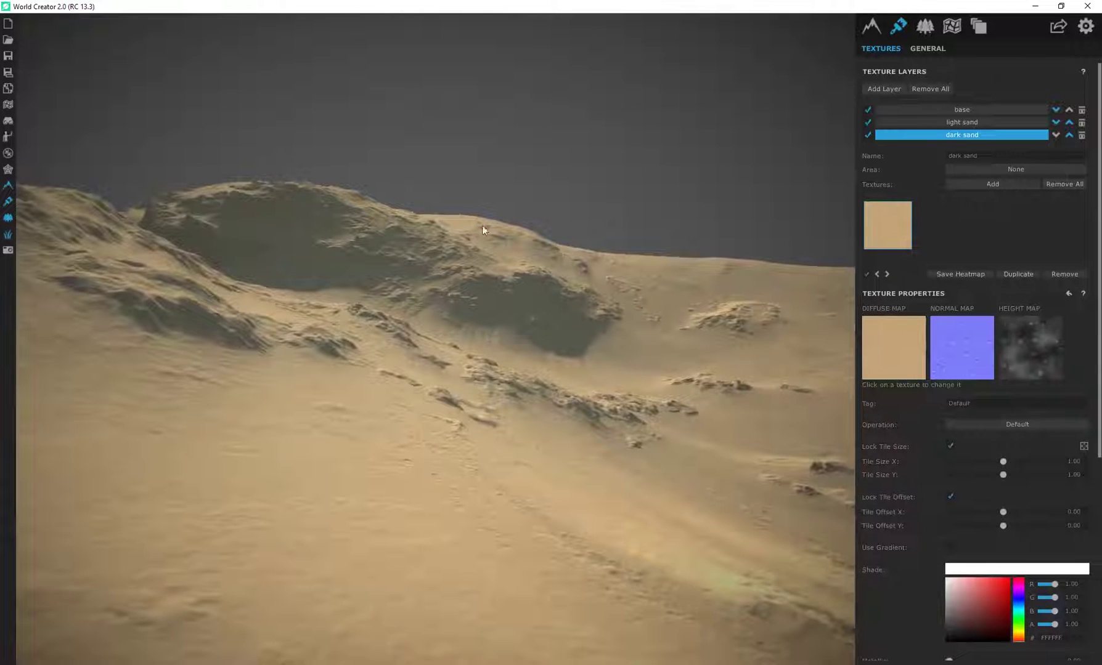
pyautogui.scroll(-2, 475, 371)
pyautogui.scroll(1, 475, 360)
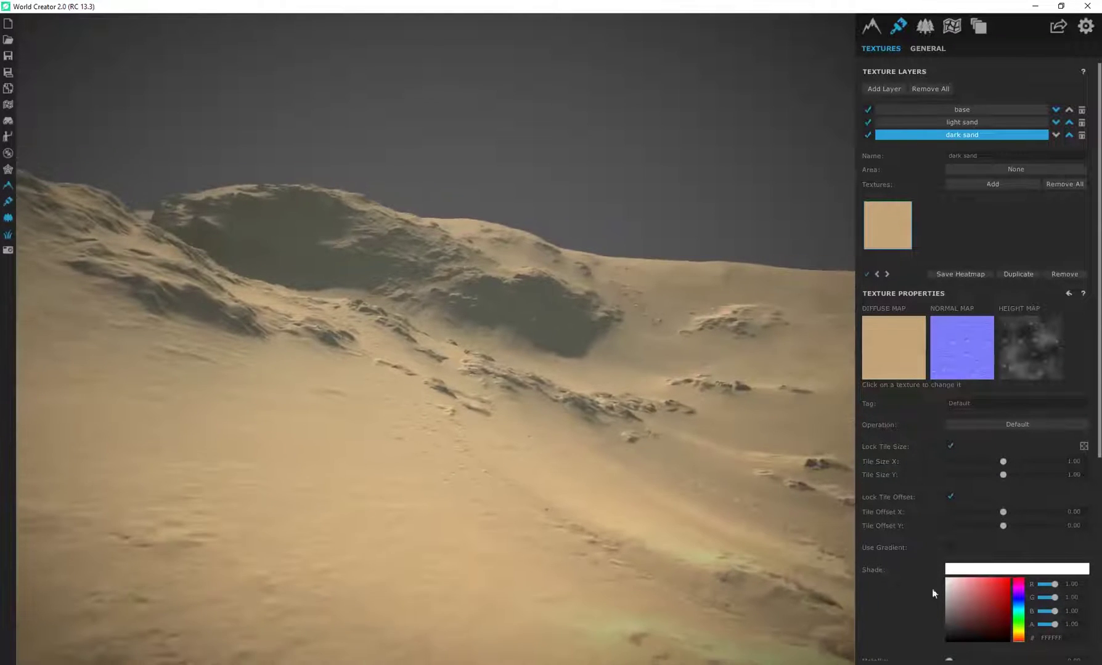
pyautogui.moveTo(947, 617); pyautogui.dragTo(932, 626)
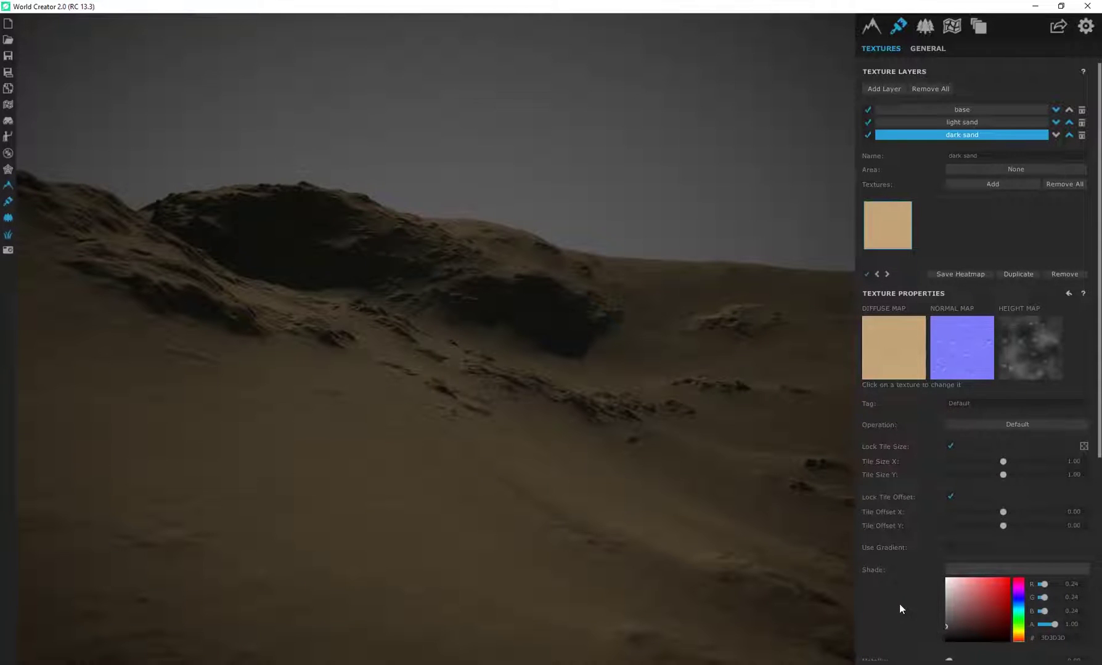
# - Enable Angle Select for the dark sand texture and adjust its angle to about 64 and angle width to about 144
pyautogui.scroll(-5, 899, 604)
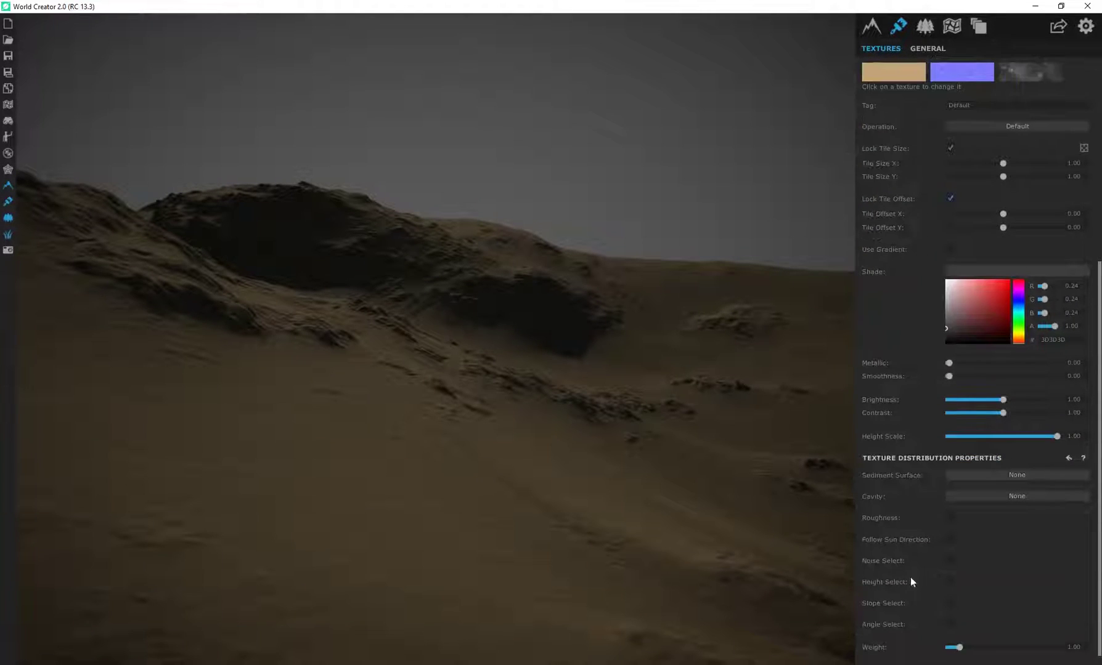
pyautogui.click(950, 624)
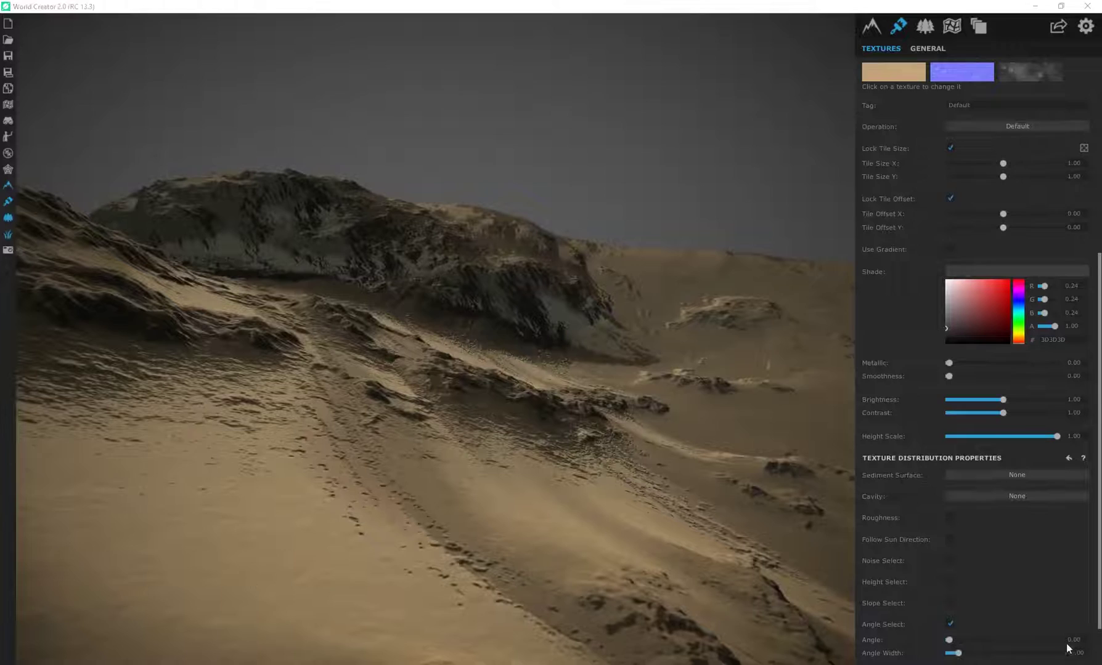
pyautogui.moveTo(953, 654); pyautogui.dragTo(979, 654)
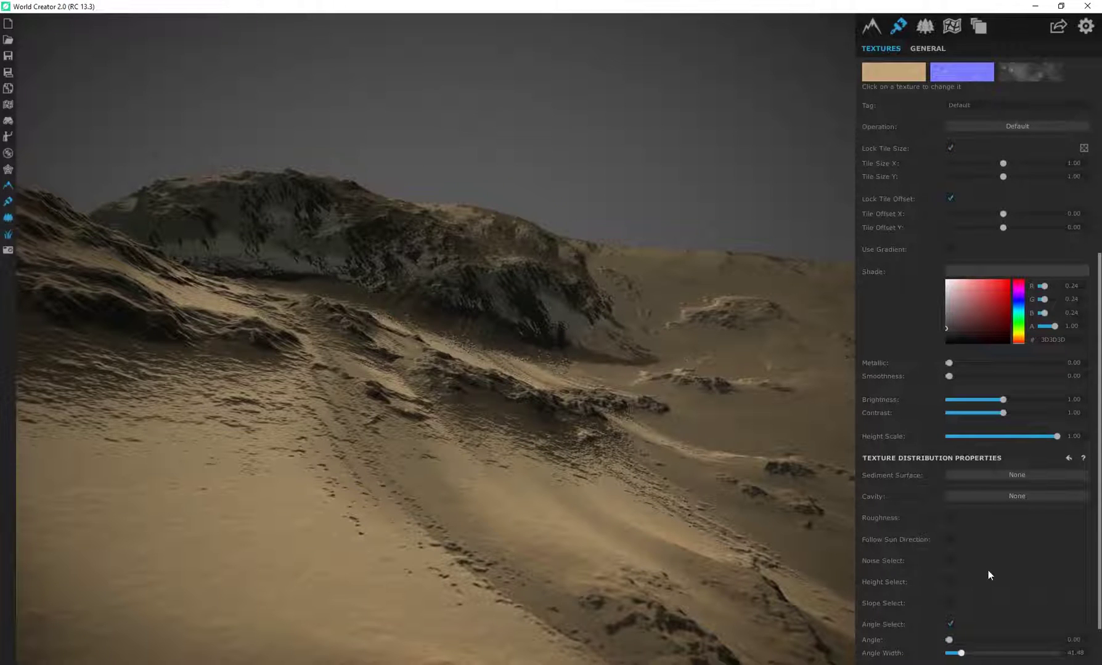
pyautogui.scroll(-1, 989, 570)
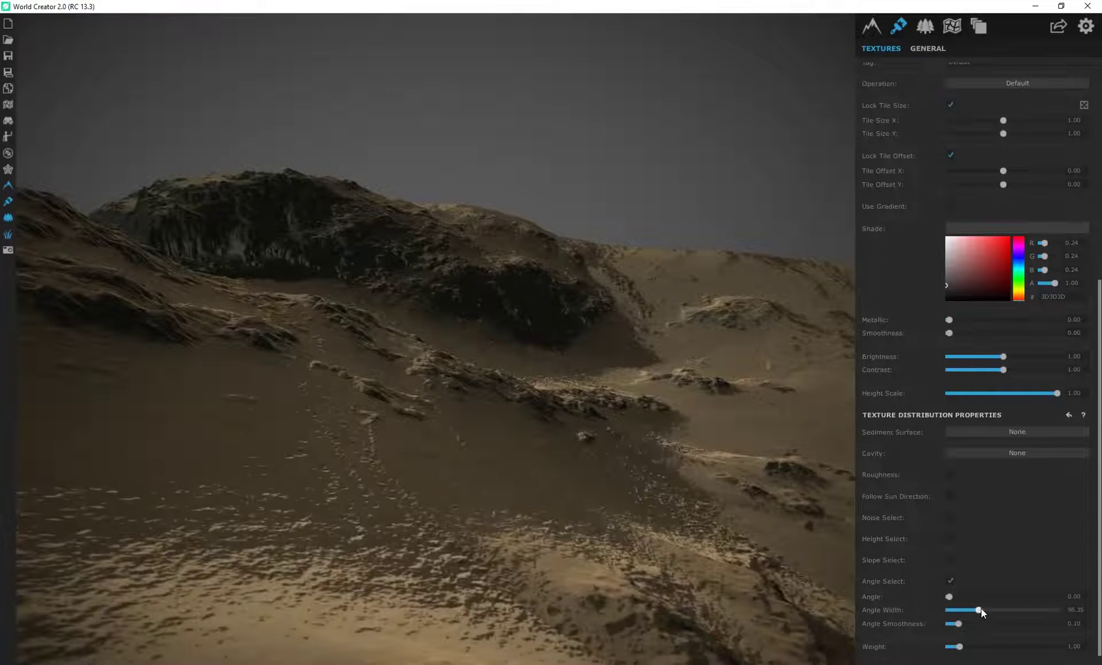
pyautogui.moveTo(981, 609); pyautogui.dragTo(960, 600)
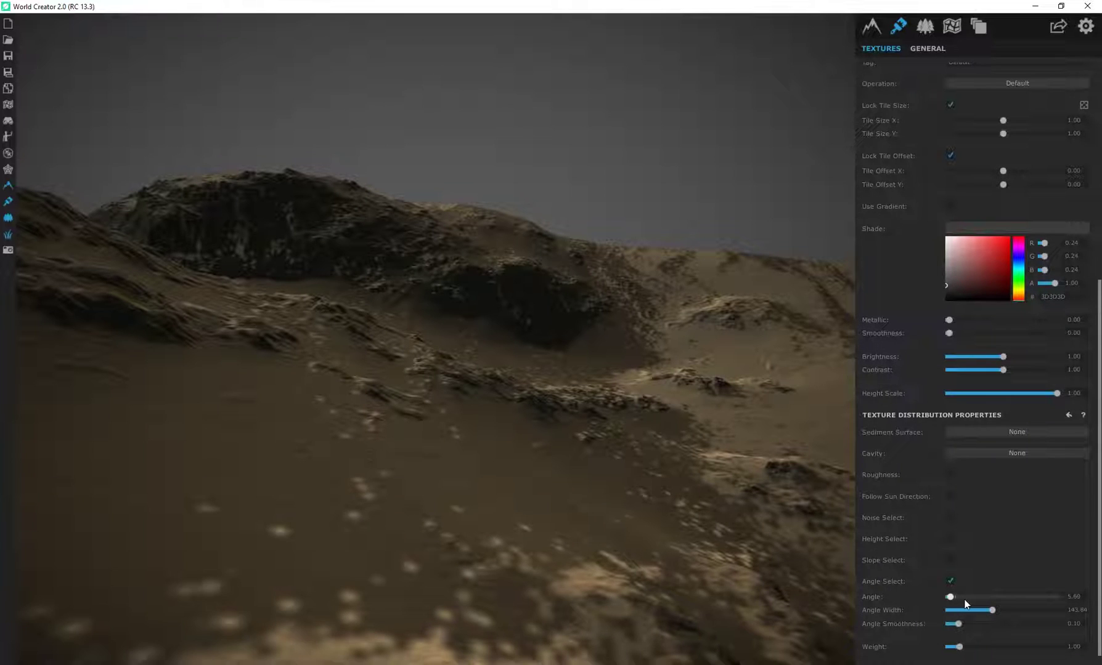
pyautogui.click(964, 598)
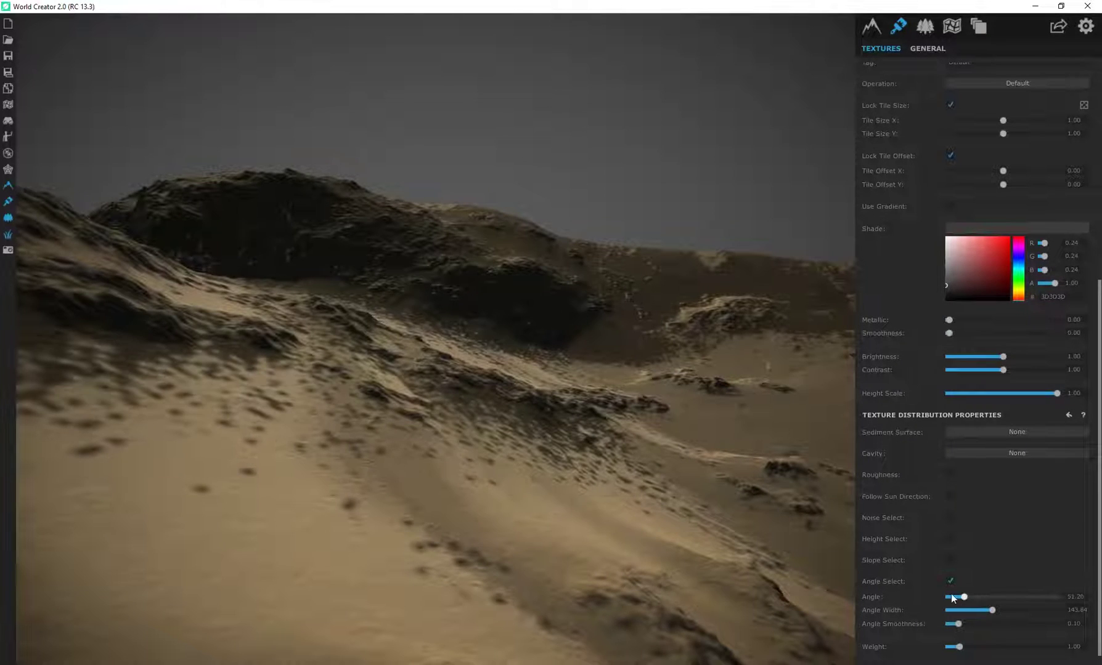
pyautogui.moveTo(952, 596); pyautogui.dragTo(968, 597)
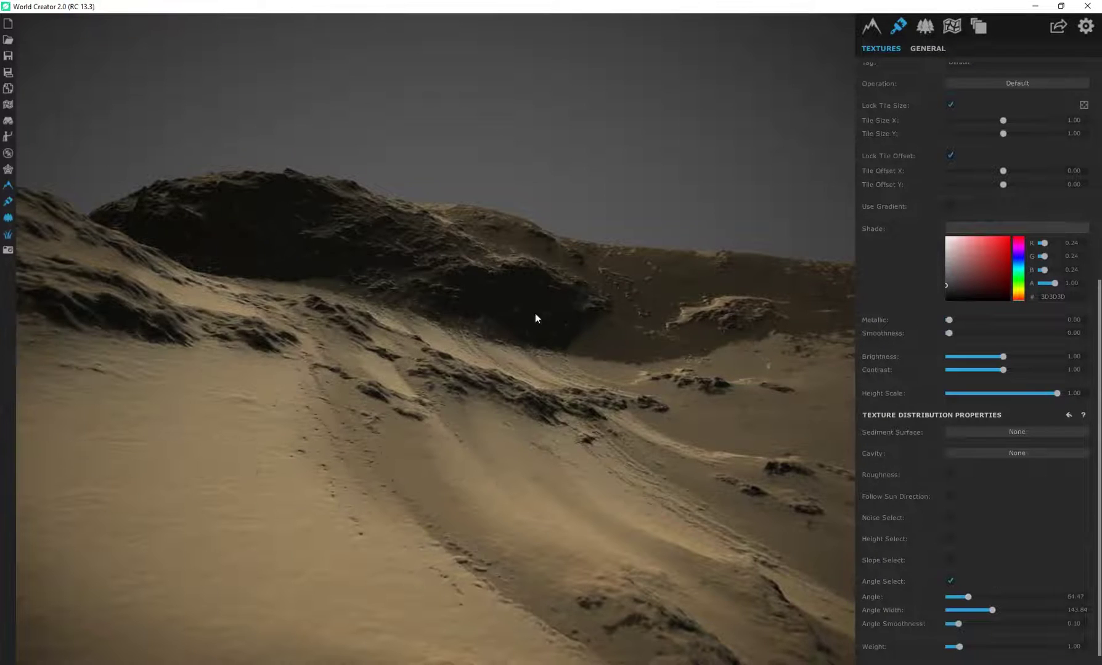
# - Set the dark sand texture's angle to 32 and its angle width to 136
pyautogui.moveTo(641, 384); pyautogui.dragTo(722, 438)
pyautogui.doubleClick(1077, 600)
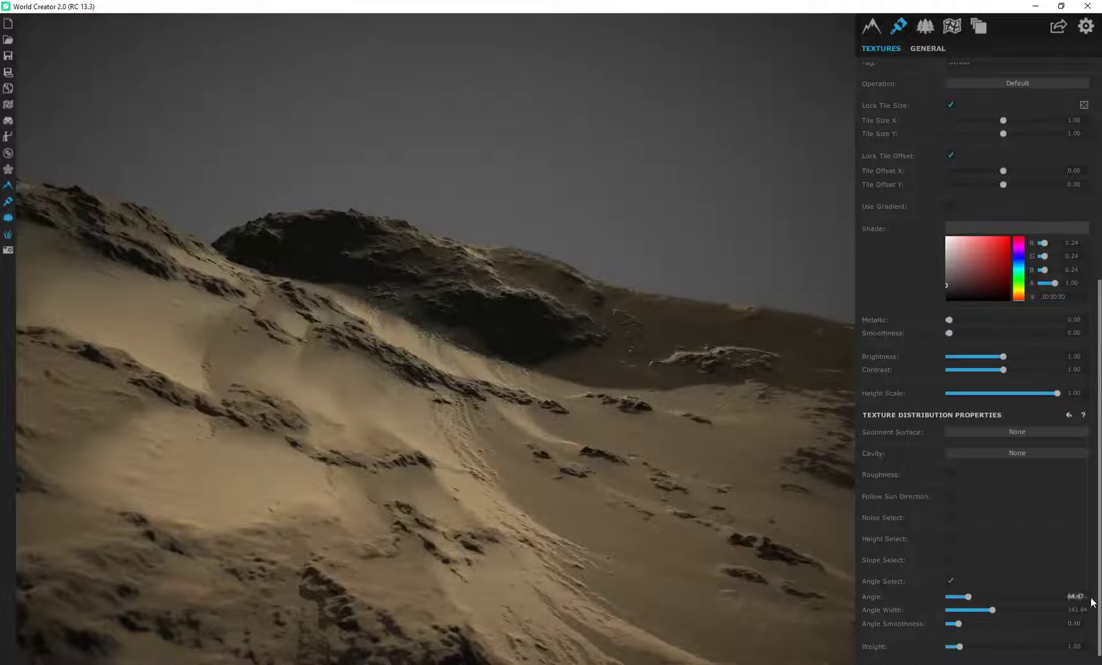
pyautogui.write('32')
pyautogui.press('Return')
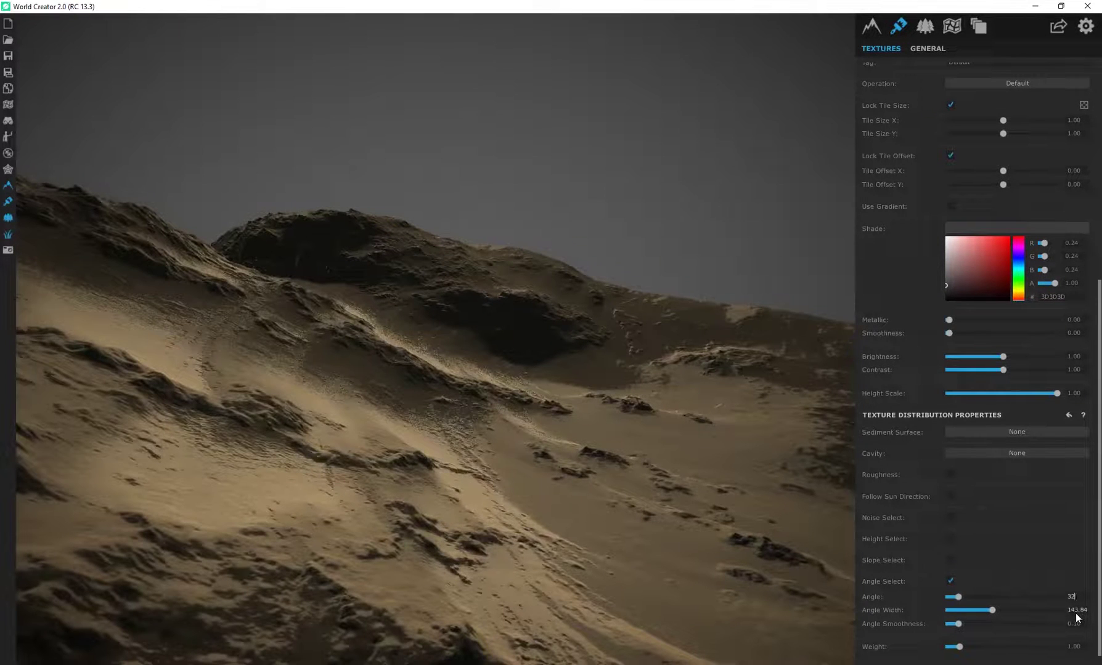
pyautogui.doubleClick(1075, 610)
pyautogui.write('136')
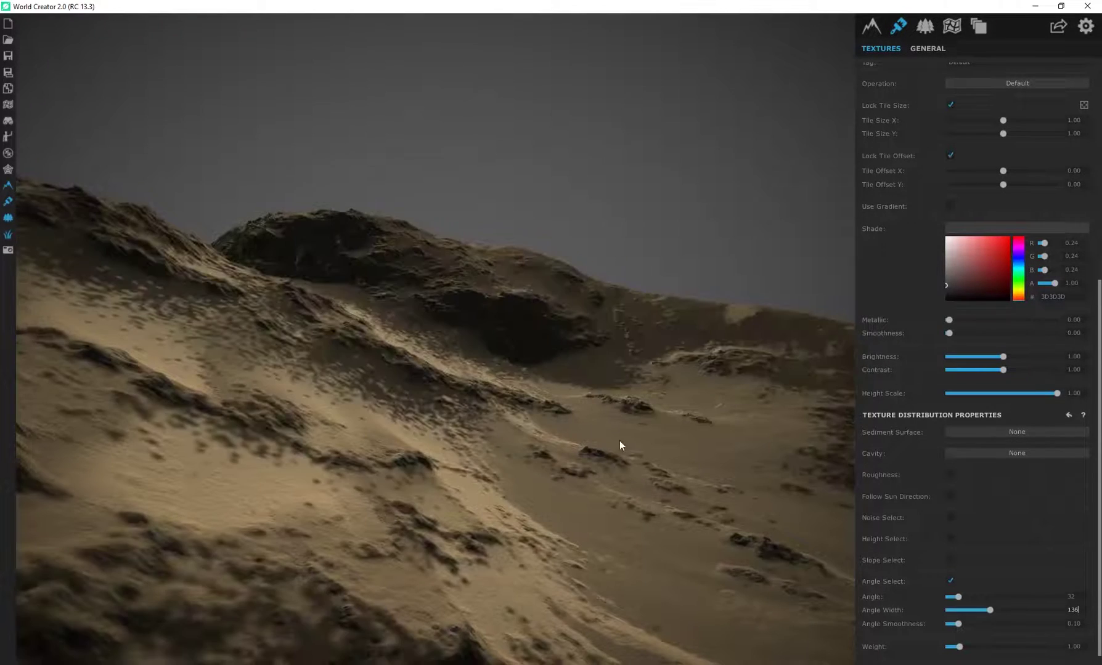
# - Lighten the dark sand shade through 0.39 to a grey of 0.55 in R, G and B while checking the terrain from several angles
pyautogui.moveTo(469, 381); pyautogui.dragTo(413, 396, button='right')
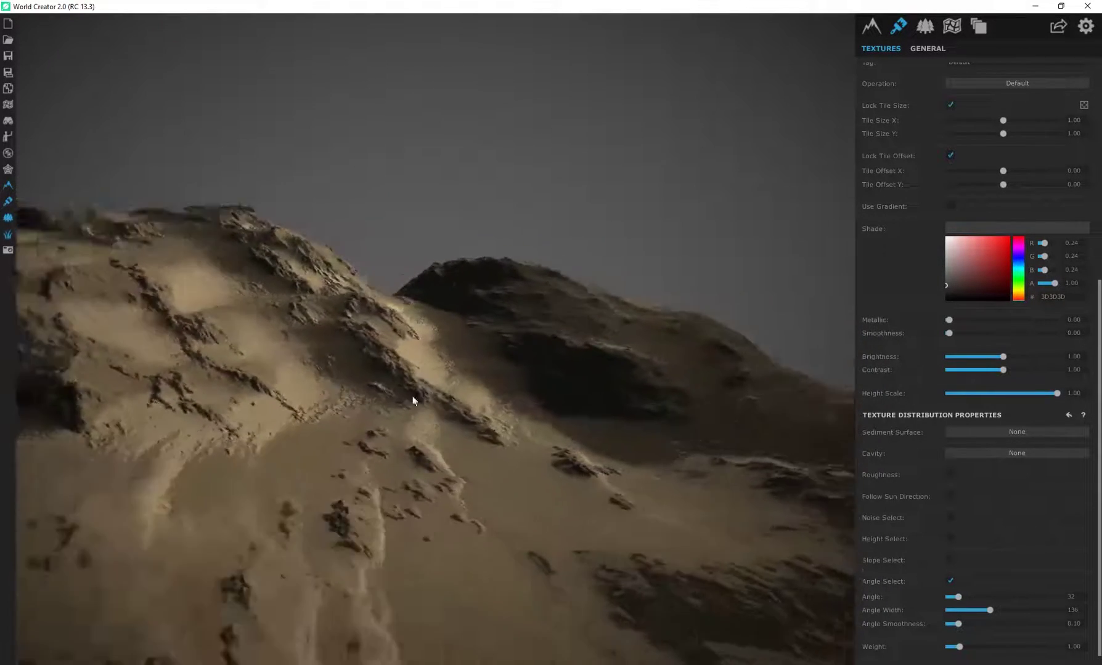
pyautogui.moveTo(413, 400); pyautogui.dragTo(488, 402)
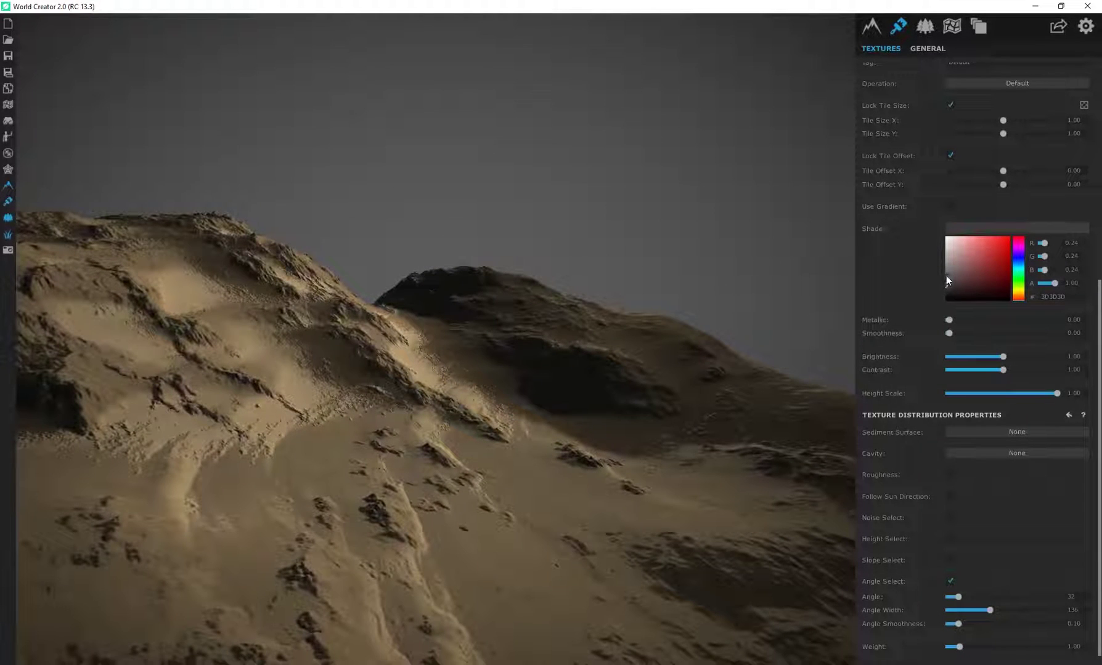
pyautogui.click(946, 275)
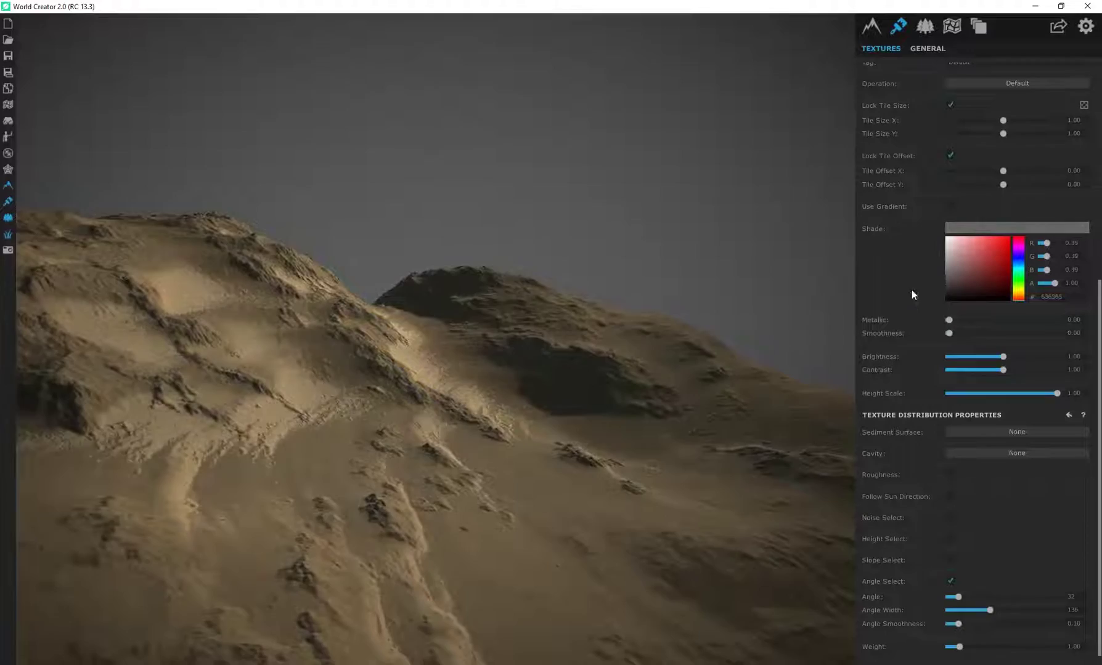
pyautogui.moveTo(337, 389); pyautogui.dragTo(929, 230)
pyautogui.moveTo(608, 229); pyautogui.dragTo(647, 463)
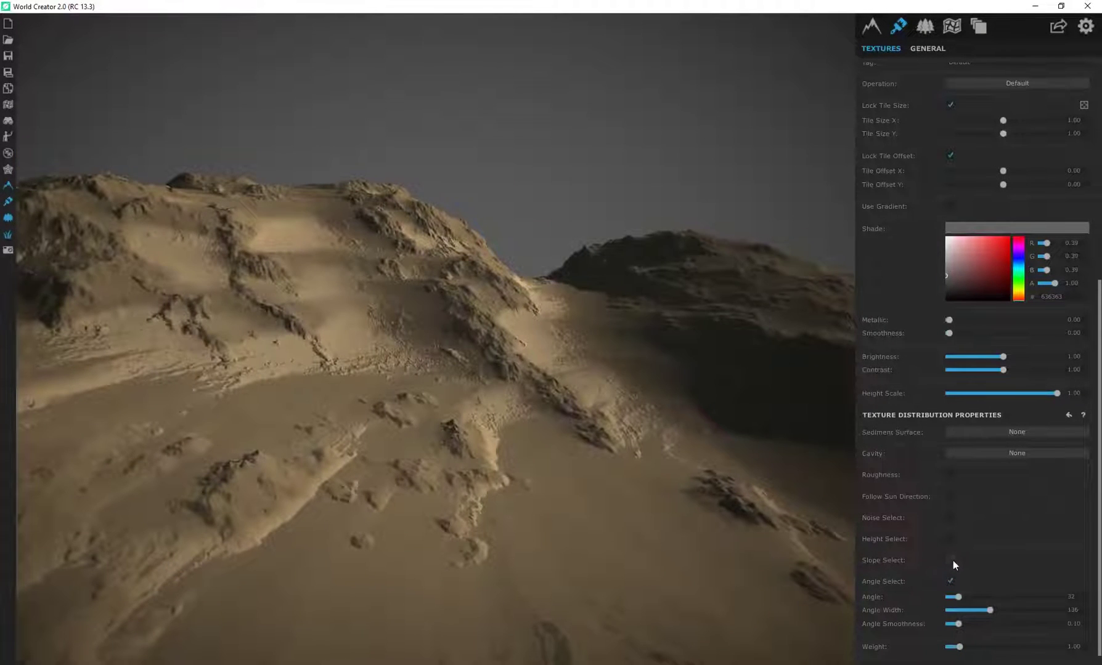
pyautogui.moveTo(320, 329); pyautogui.dragTo(526, 448)
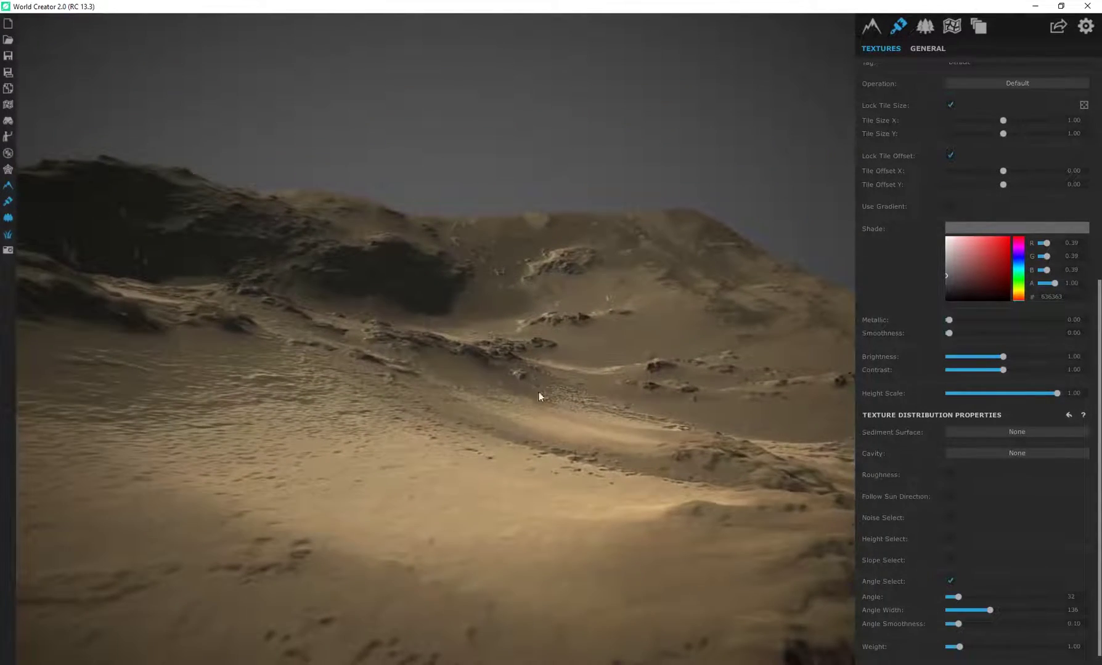
pyautogui.moveTo(538, 393); pyautogui.dragTo(20, 376)
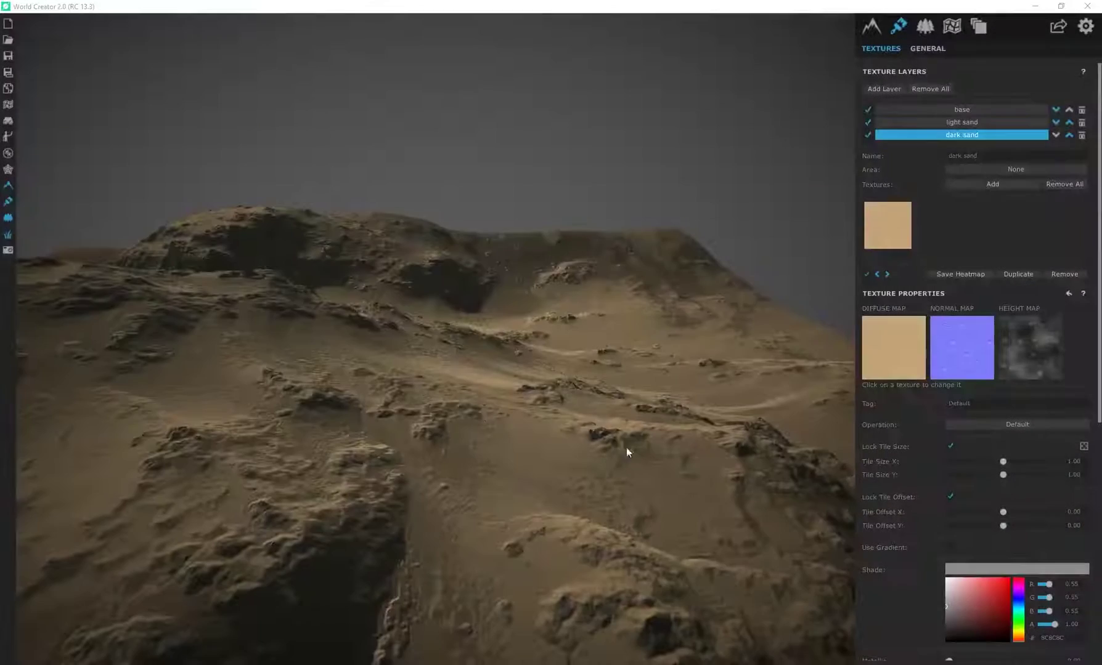
# - Add a texture layer named "extra" and give it the ground_kalaharirockydesert ground texture
pyautogui.click(882, 90)
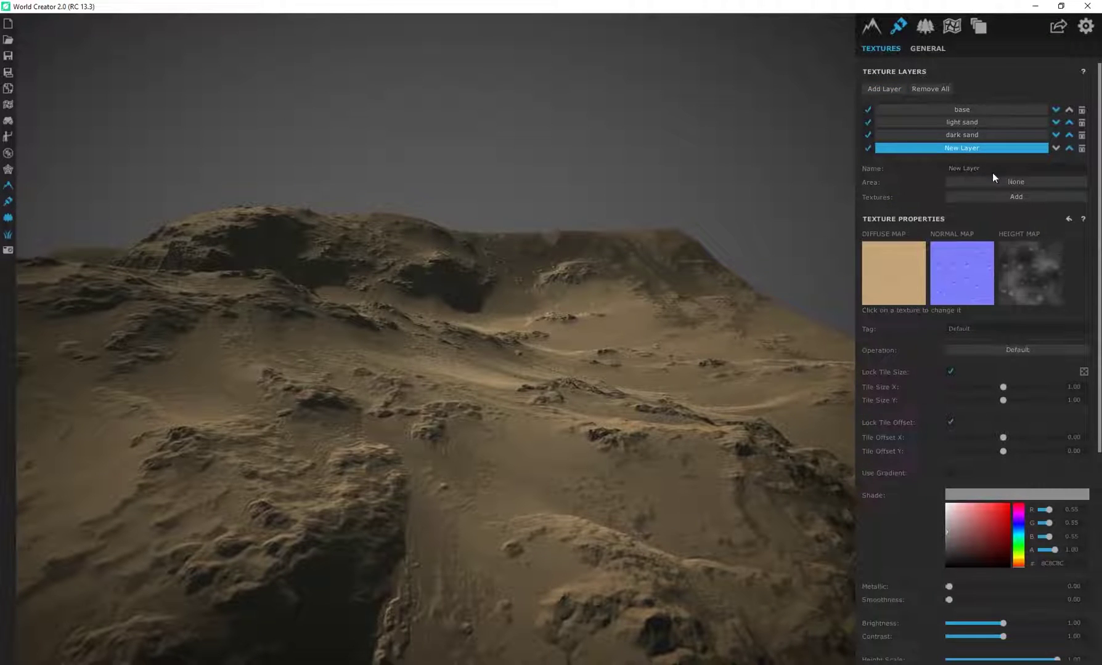
pyautogui.write('extra')
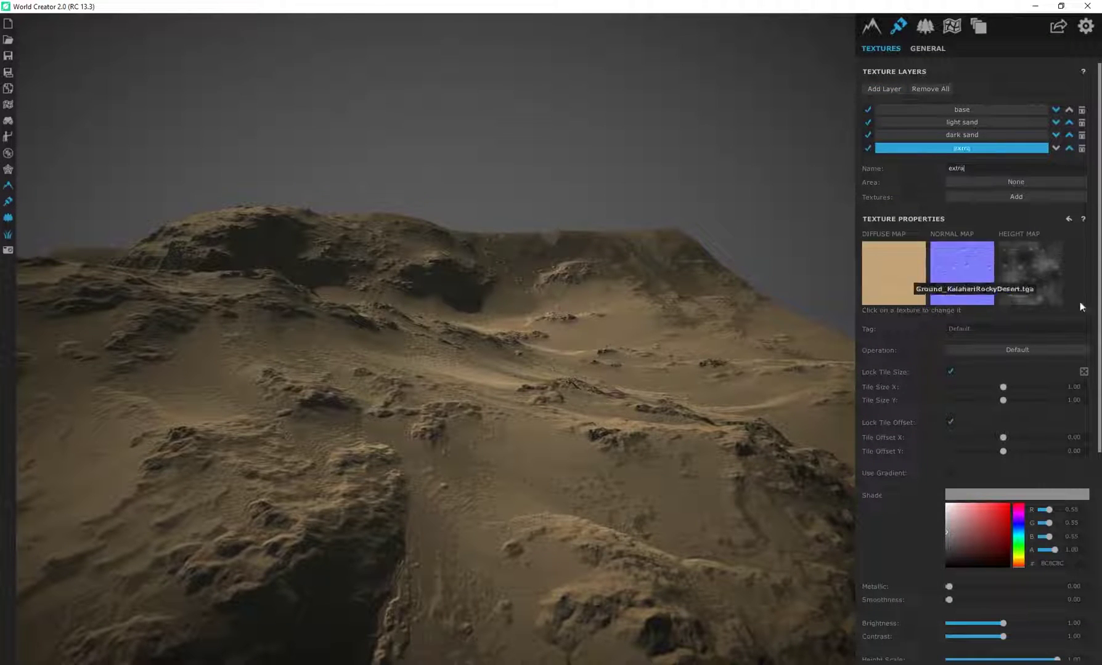
pyautogui.click(964, 150)
pyautogui.click(1020, 198)
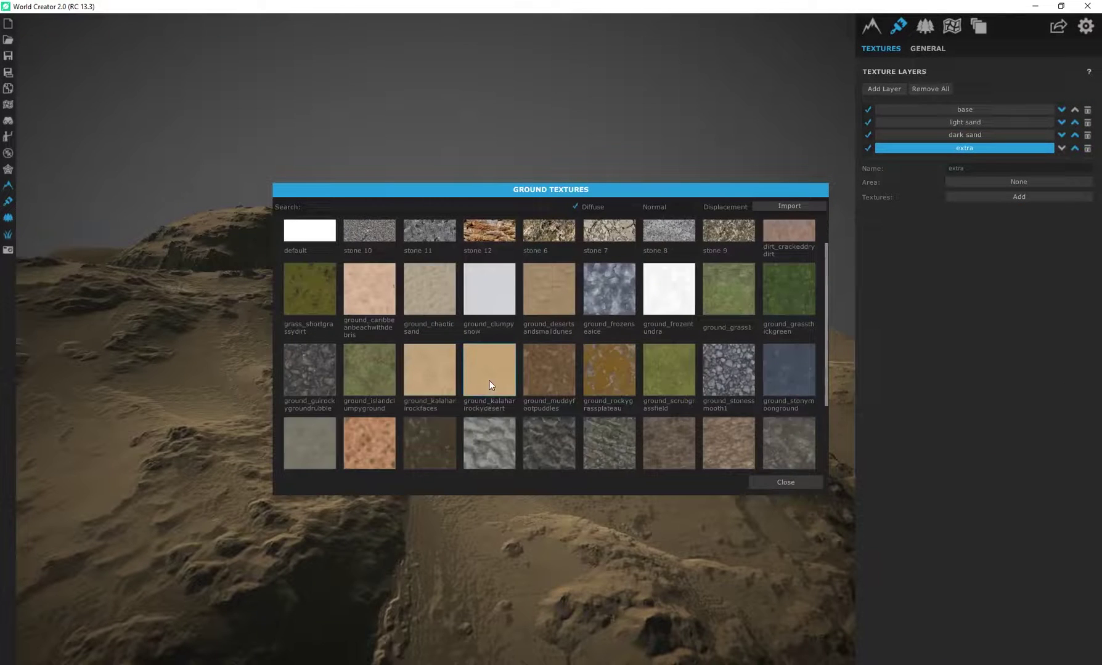
pyautogui.click(488, 380)
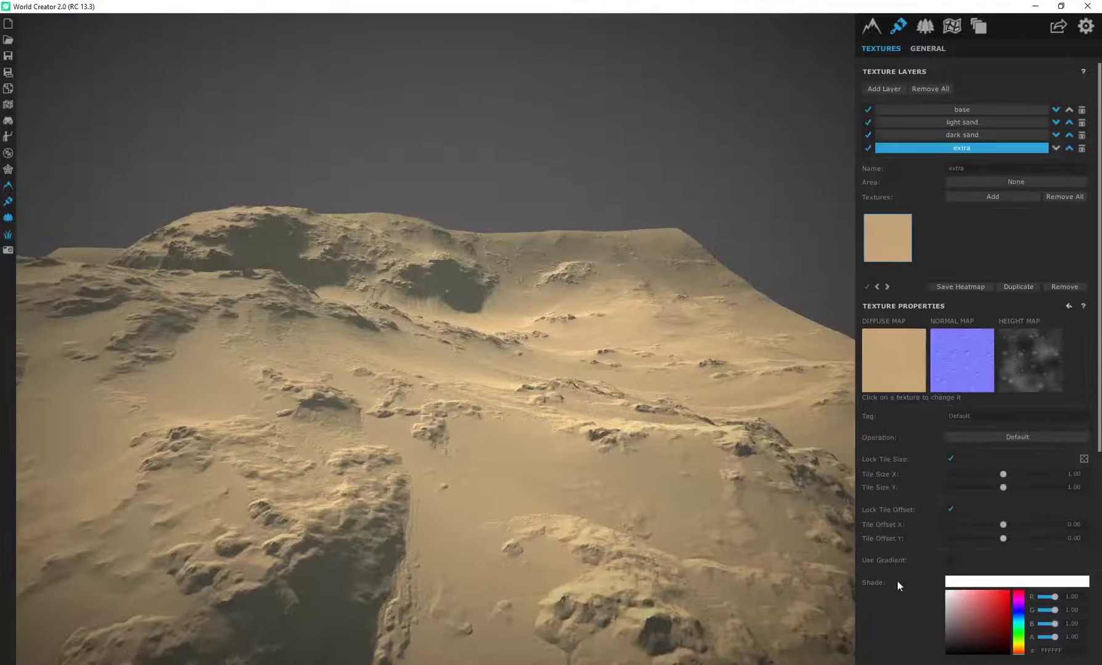
# - Enable Angle Select for the extra texture and set its cavity distribution to Concave
pyautogui.scroll(-5, 897, 584)
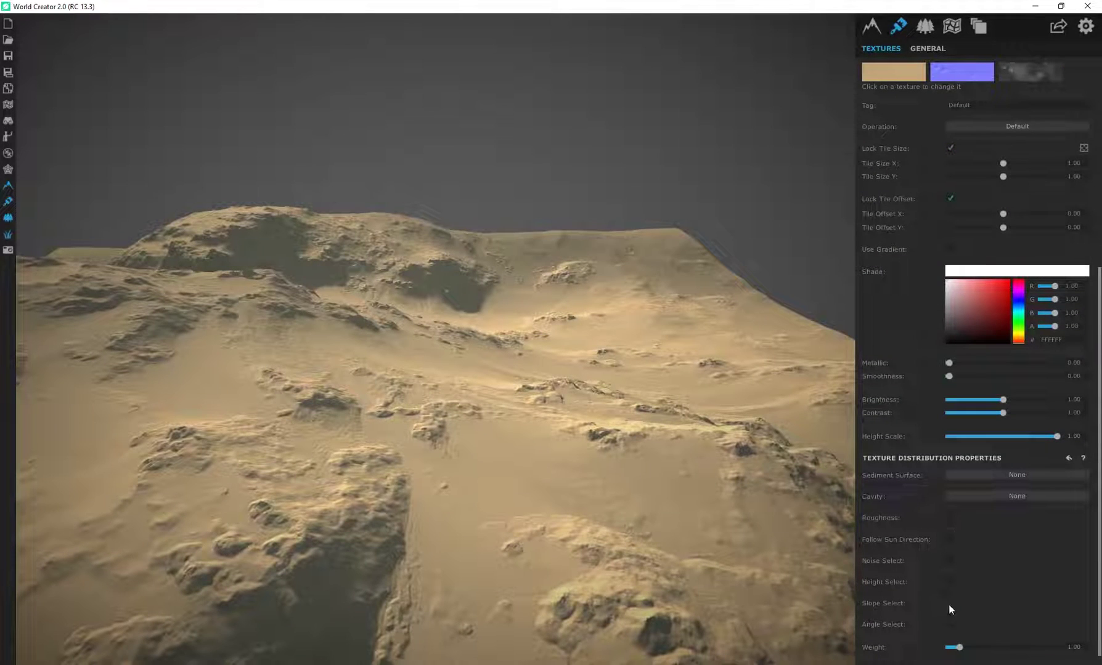
pyautogui.click(950, 622)
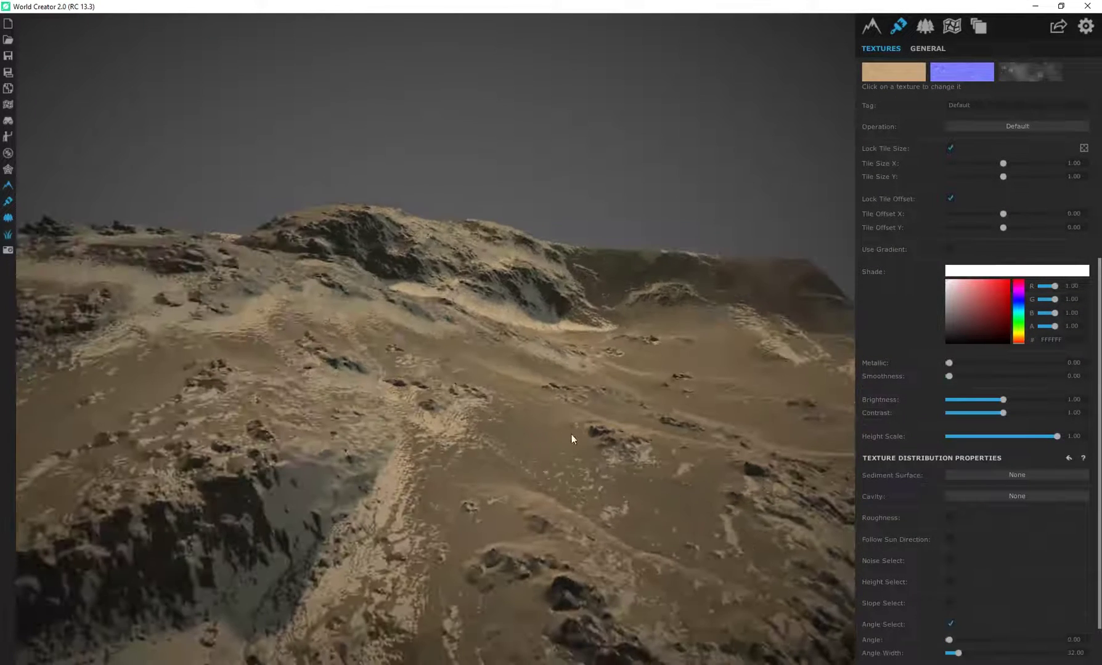
pyautogui.click(1001, 494)
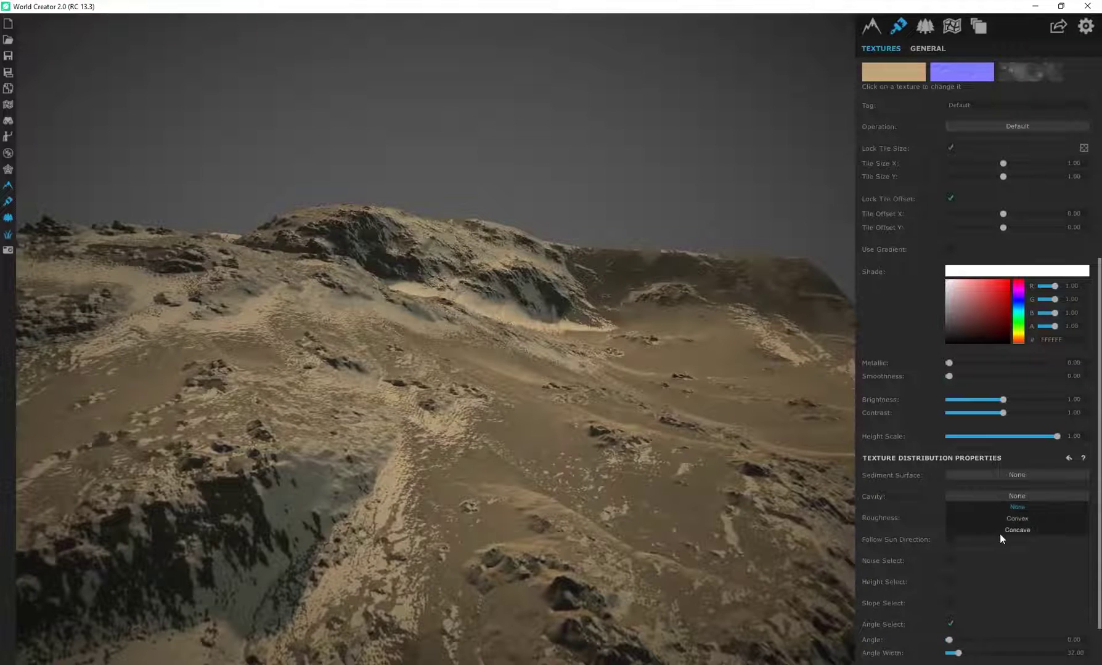
pyautogui.click(999, 534)
# - Set the extra texture's shade to a grey of 0.61 in R, G and B
pyautogui.moveTo(659, 350); pyautogui.dragTo(568, 377, button='middle')
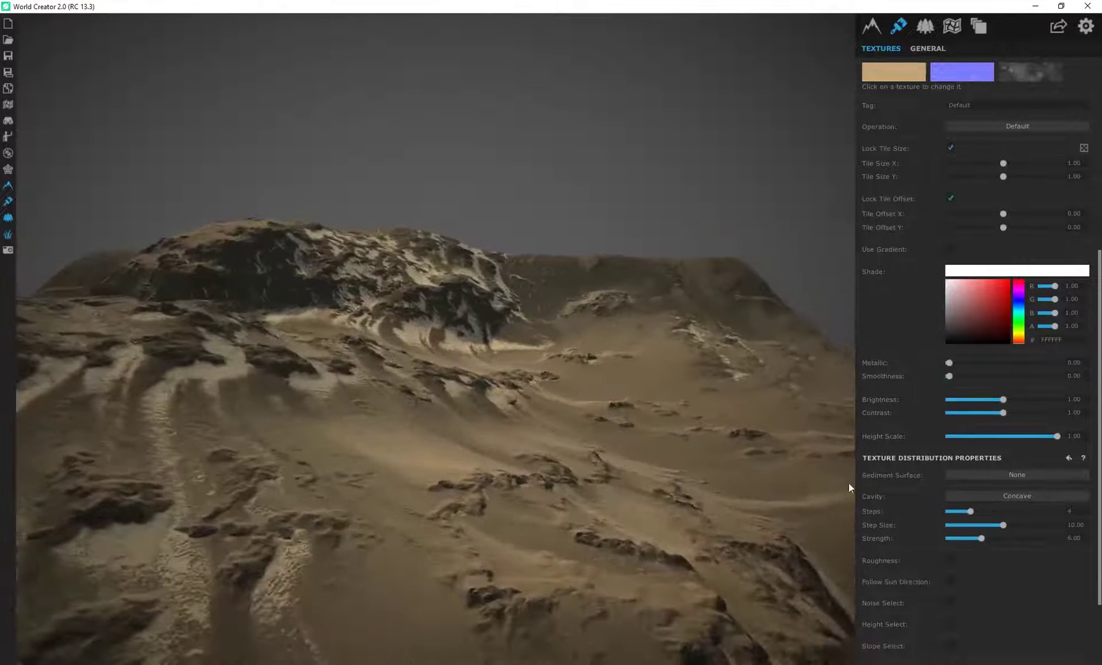
pyautogui.moveTo(944, 295); pyautogui.dragTo(935, 304)
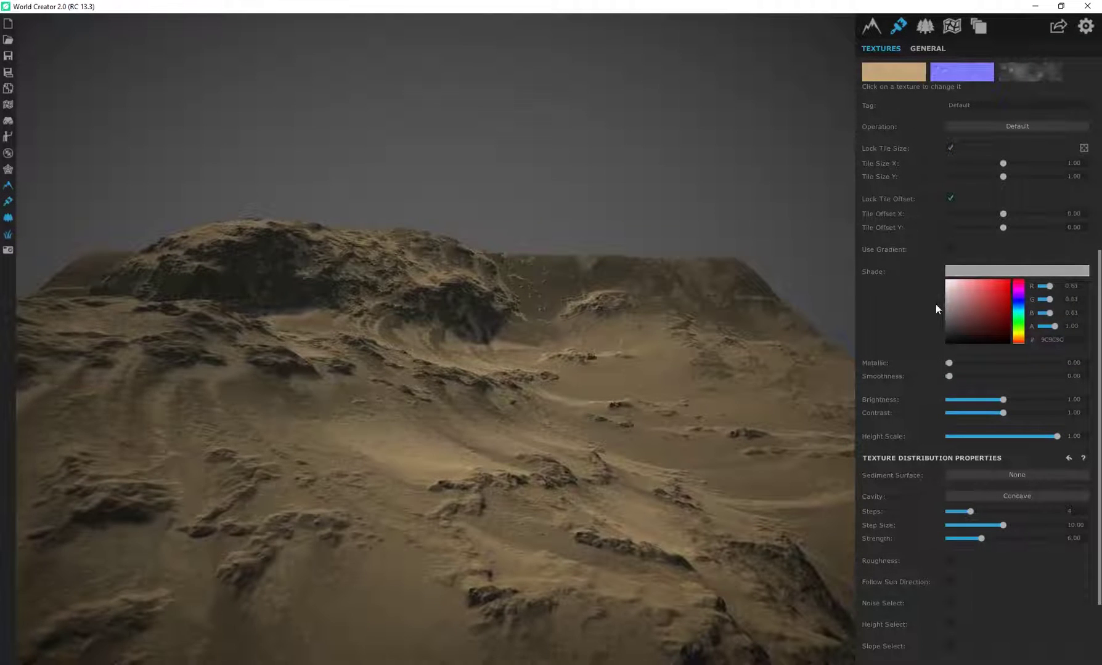
# - Set the extra texture's selection angle to 72.05 while watching how it spreads over the terrain
pyautogui.scroll(-3, 942, 554)
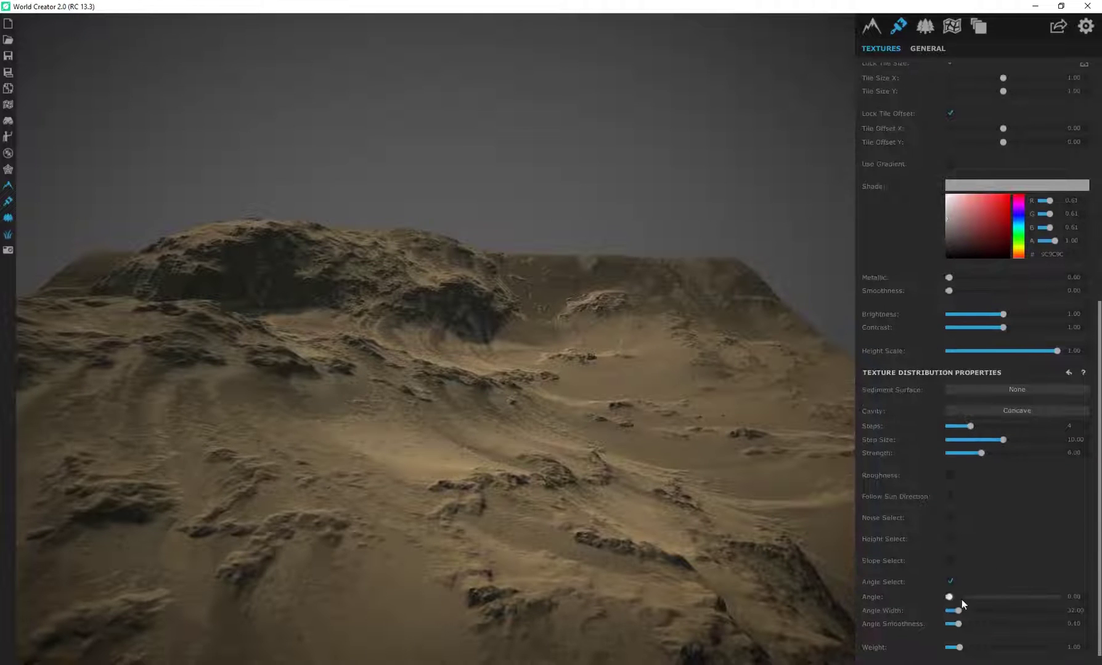
pyautogui.moveTo(967, 600); pyautogui.dragTo(988, 608)
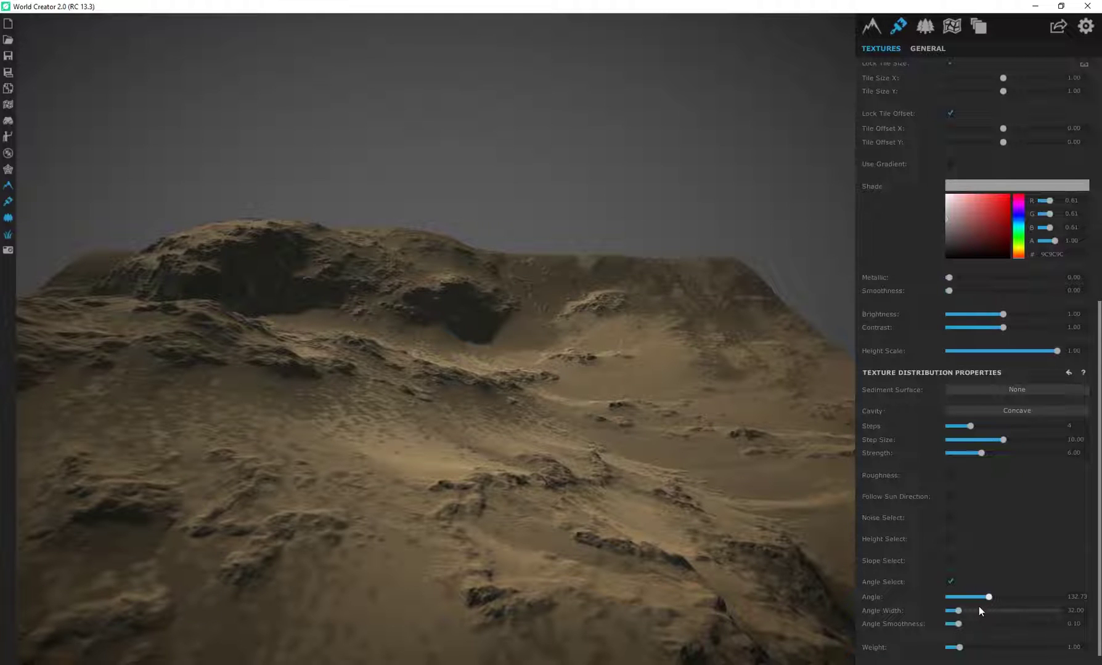
pyautogui.click(968, 605)
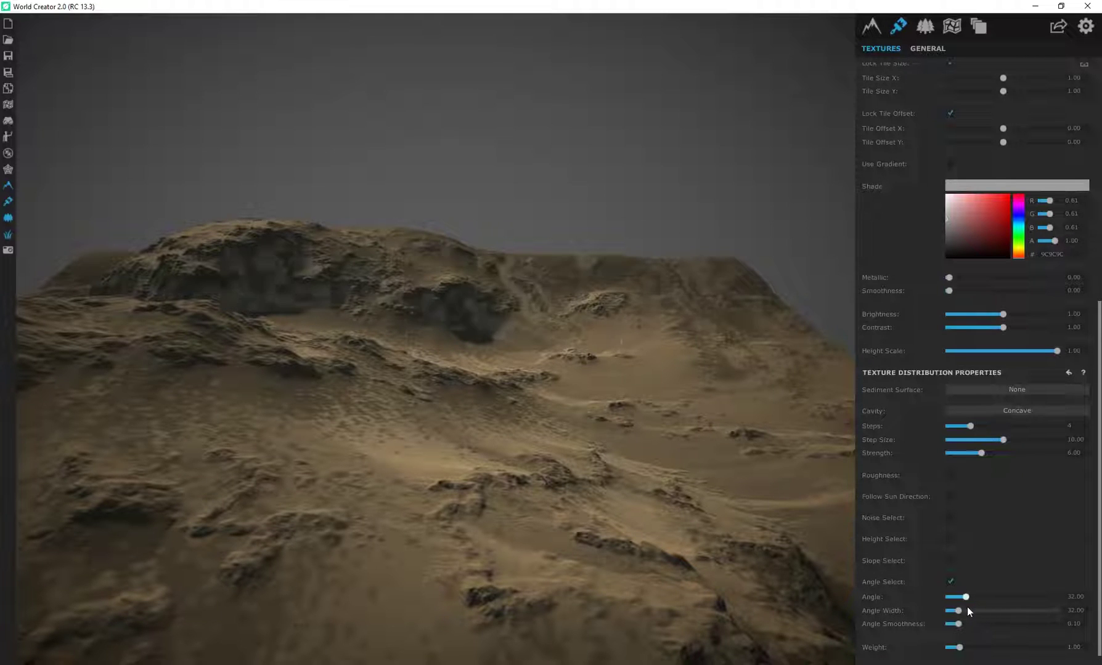
pyautogui.click(968, 597)
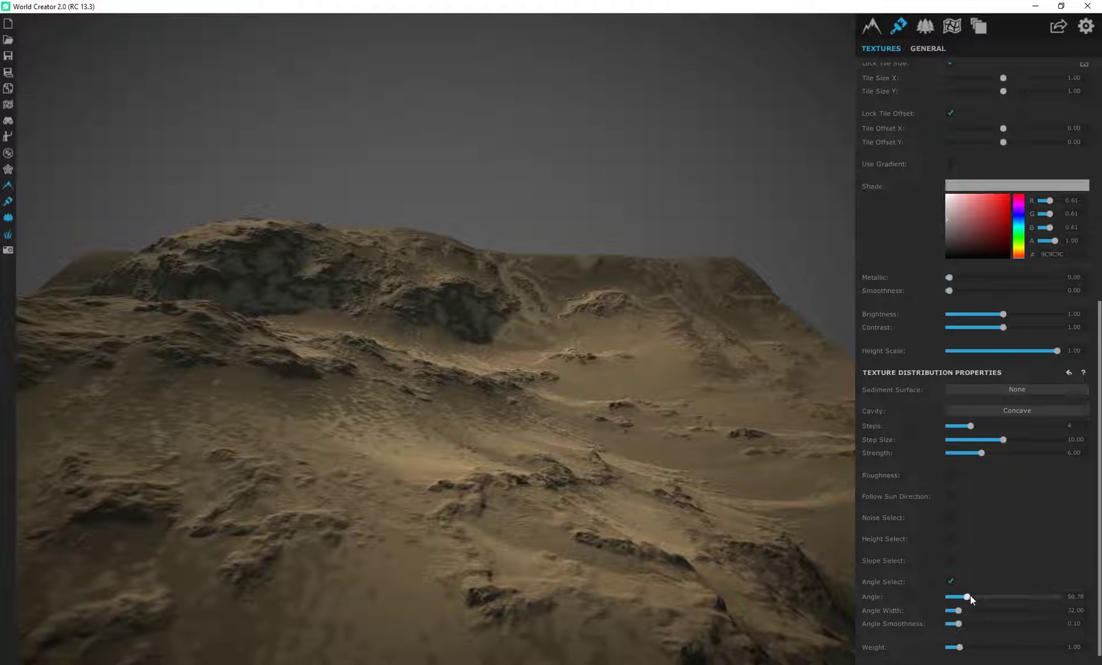
# - Darken the extra texture's shade to a grey of 0.56 in R, G and B, and check it on the sunlit slopes
pyautogui.moveTo(610, 380); pyautogui.dragTo(565, 379, button='right')
pyautogui.moveTo(565, 383); pyautogui.dragTo(601, 364)
pyautogui.moveTo(946, 222); pyautogui.dragTo(927, 222)
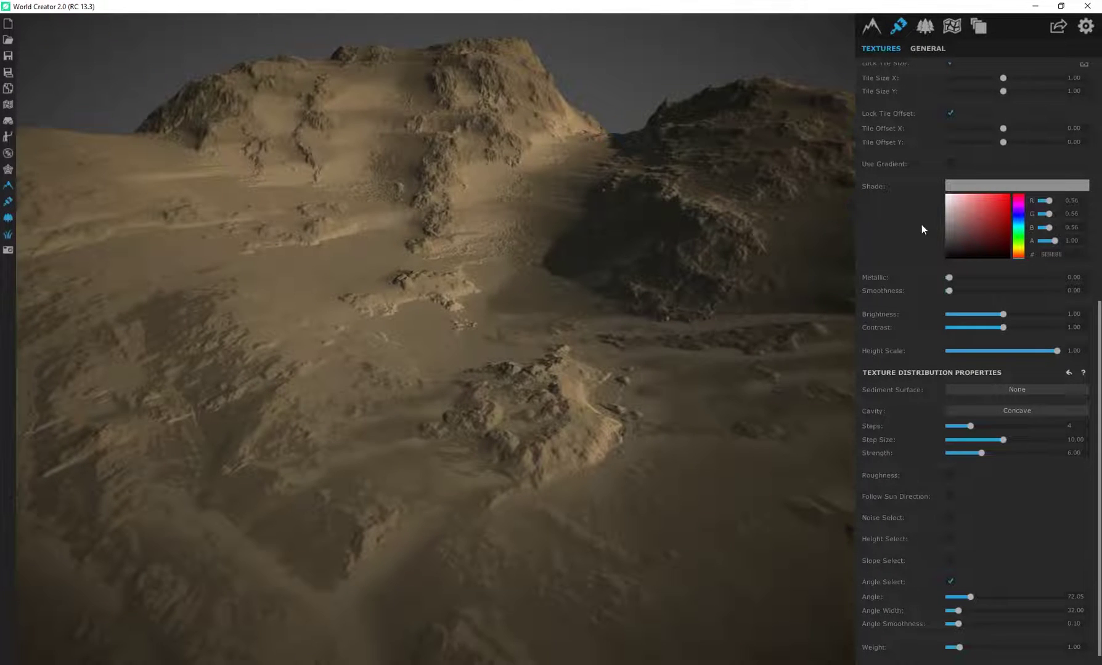
pyautogui.moveTo(629, 259); pyautogui.dragTo(524, 259)
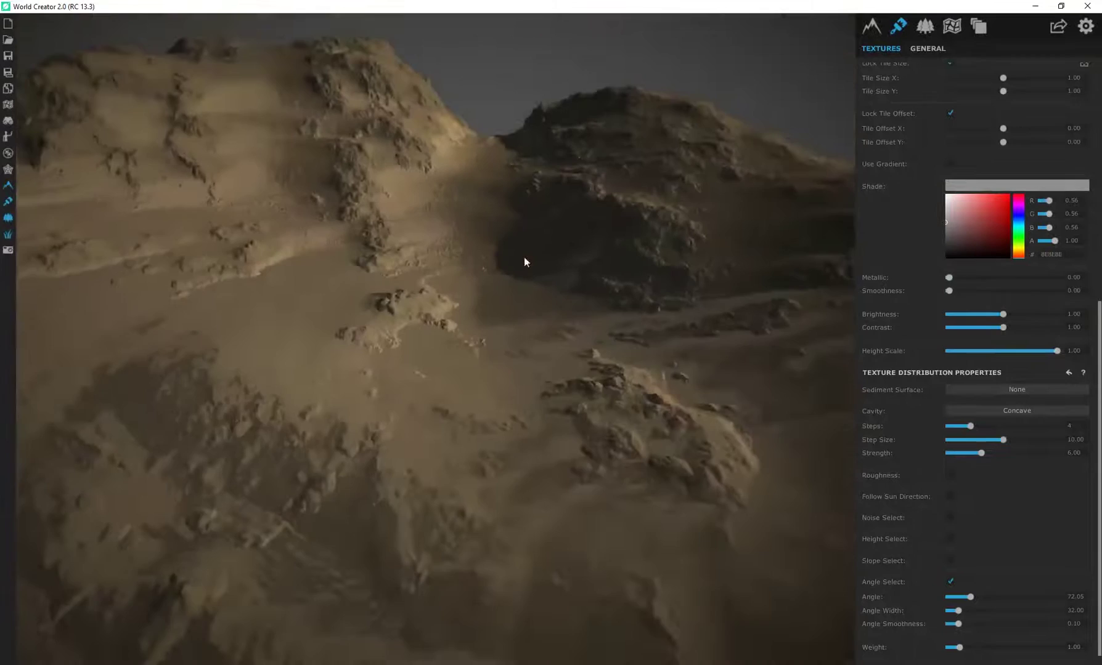
# - Switch the extra texture layer off and on again to compare the terrain with and without it
pyautogui.scroll(10, 963, 165)
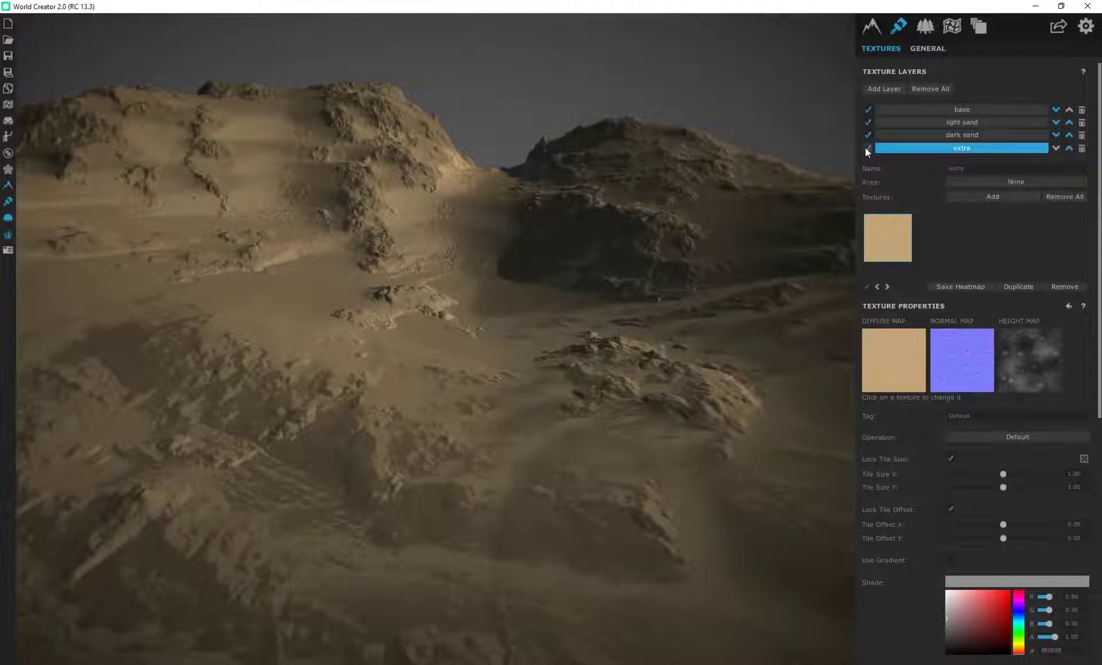
pyautogui.click(867, 148)
pyautogui.click(867, 149)
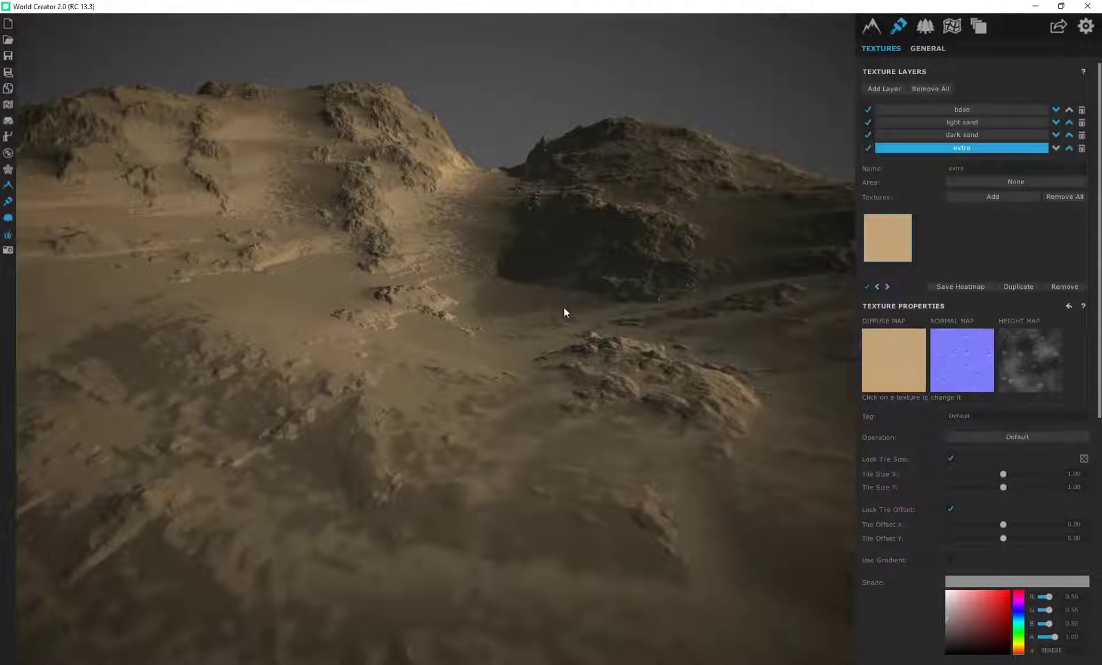
pyautogui.moveTo(564, 312); pyautogui.dragTo(475, 343)
# - Lower the terrain's precision to 2 m
pyautogui.click(871, 27)
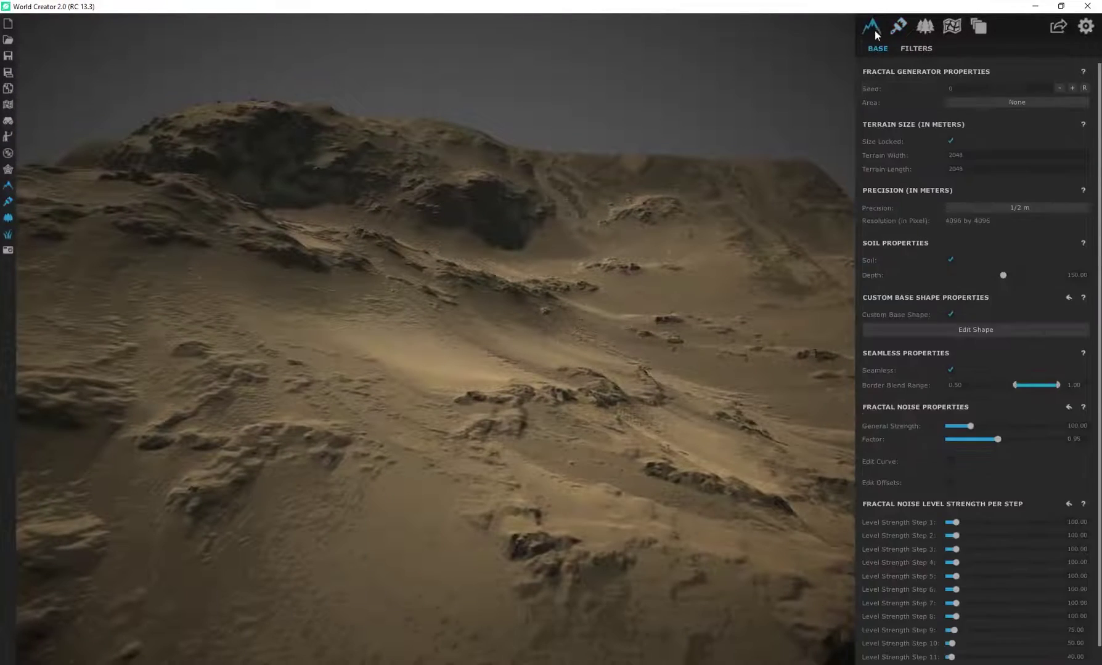
pyautogui.click(992, 210)
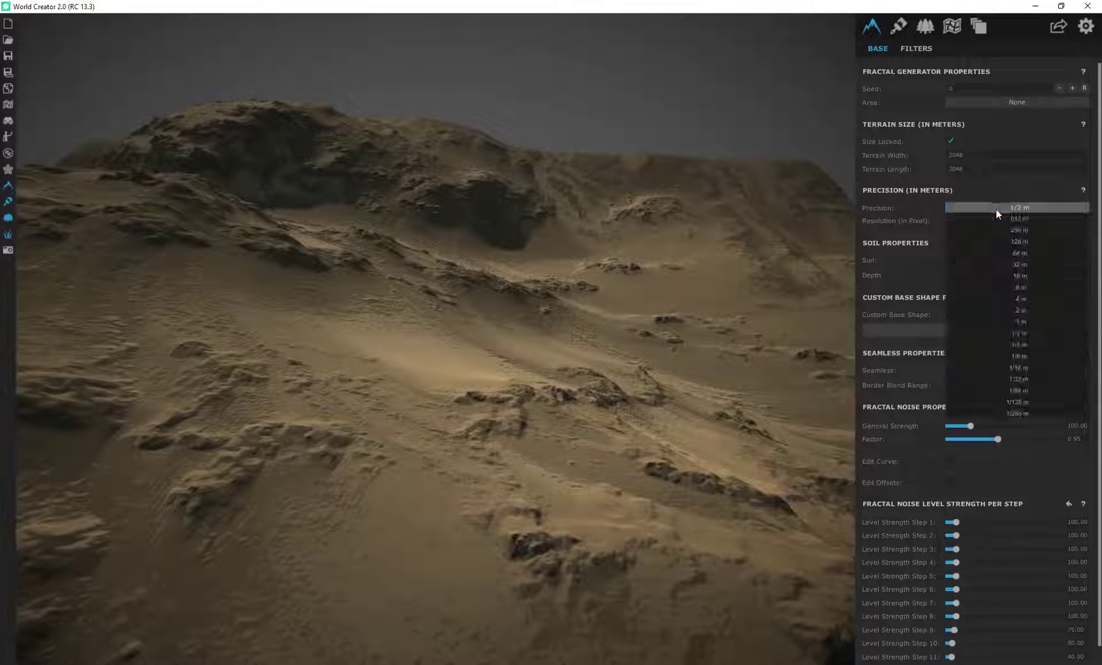
pyautogui.click(1020, 310)
# - Add a Path filter from the Design category to the terrain filter layer and create a path in it
pyautogui.click(916, 48)
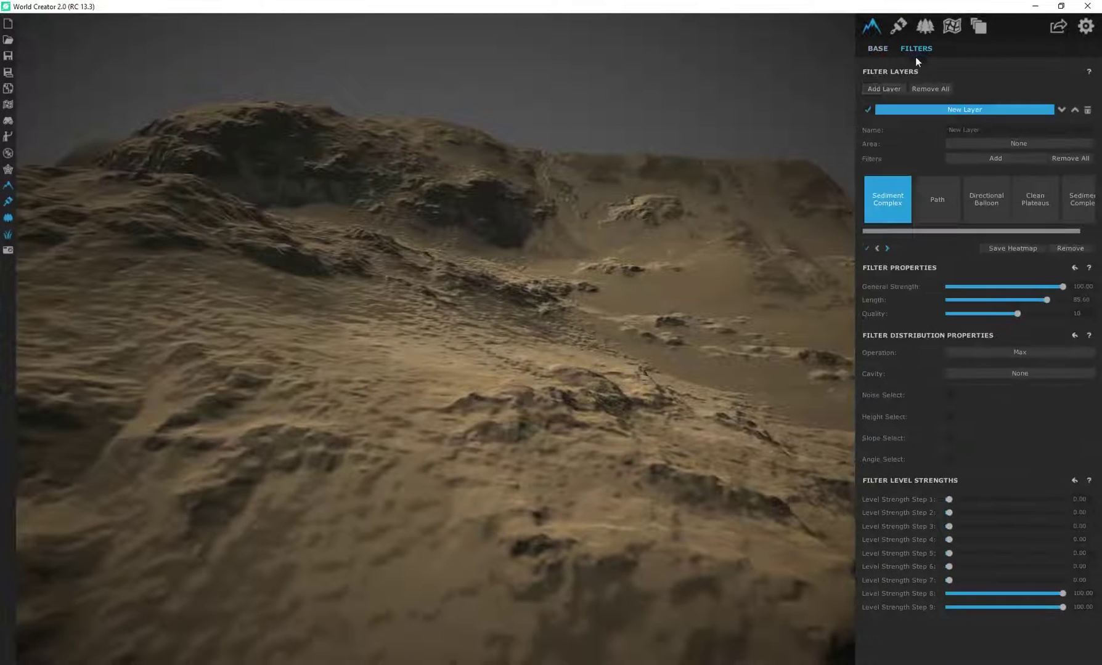
pyautogui.click(972, 158)
pyautogui.click(344, 250)
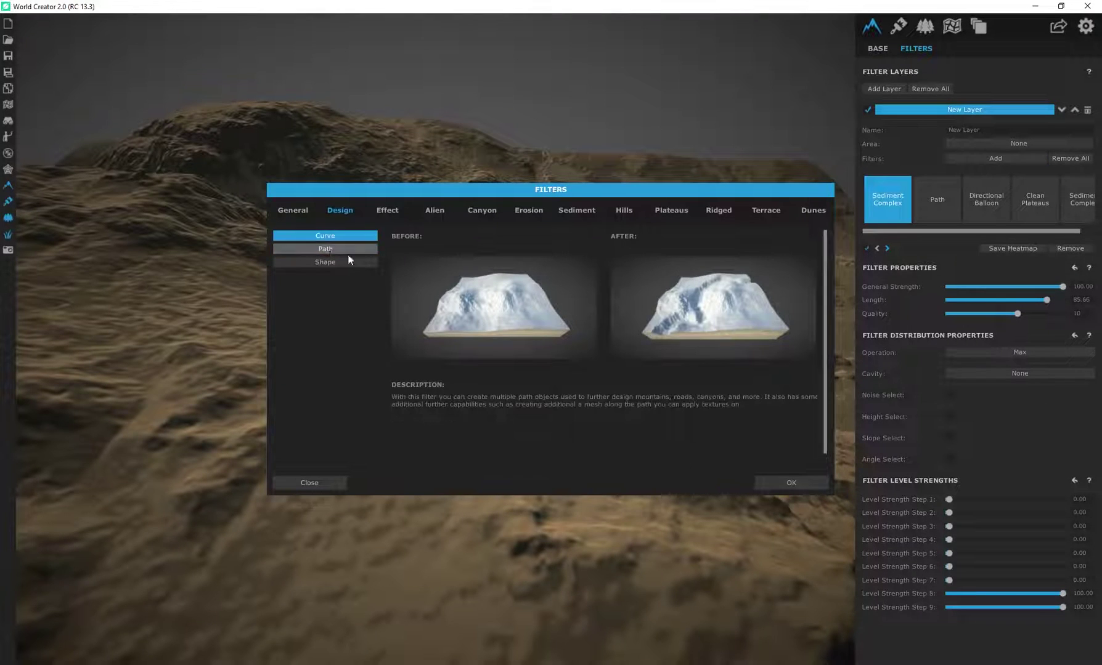
pyautogui.click(789, 483)
pyautogui.click(895, 285)
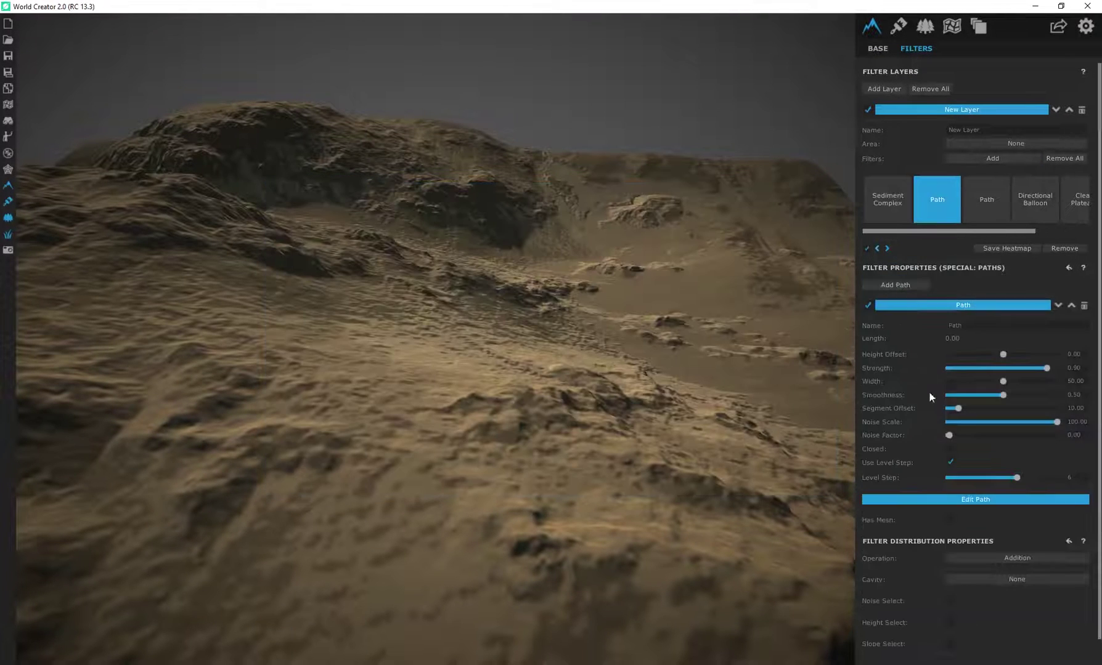
# - Lay out the path about 1257 long, curving from the foreground slope across the valley and up the far hillside
pyautogui.click(948, 499)
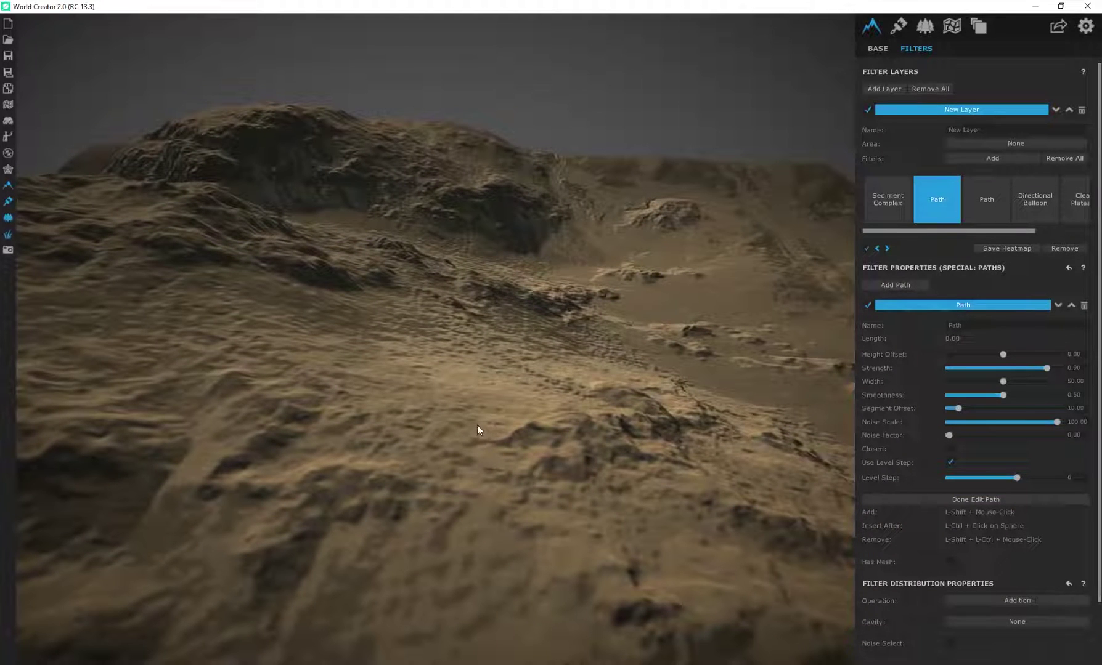
pyautogui.keyDown('shift'); pyautogui.click(437, 383); pyautogui.keyUp('shift')
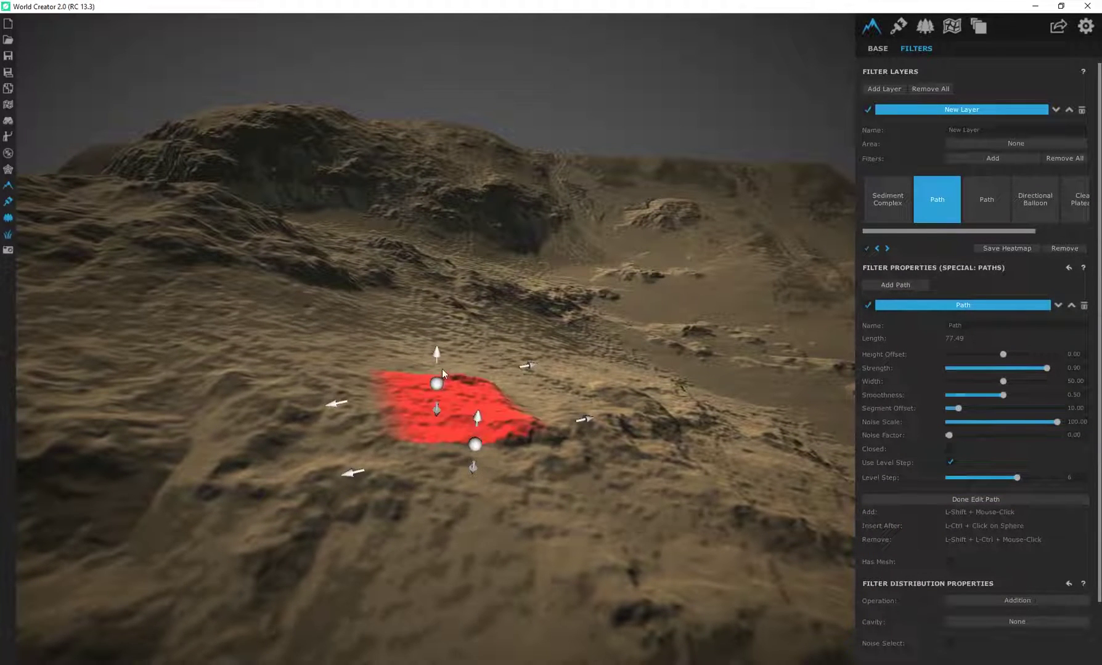
pyautogui.keyDown('shift'); pyautogui.click(442, 328); pyautogui.keyUp('shift')
pyautogui.keyDown('shift'); pyautogui.click(525, 316); pyautogui.keyUp('shift')
pyautogui.keyDown('shift'); pyautogui.click(610, 317); pyautogui.keyUp('shift')
pyautogui.keyDown('shift'); pyautogui.click(679, 304); pyautogui.keyUp('shift')
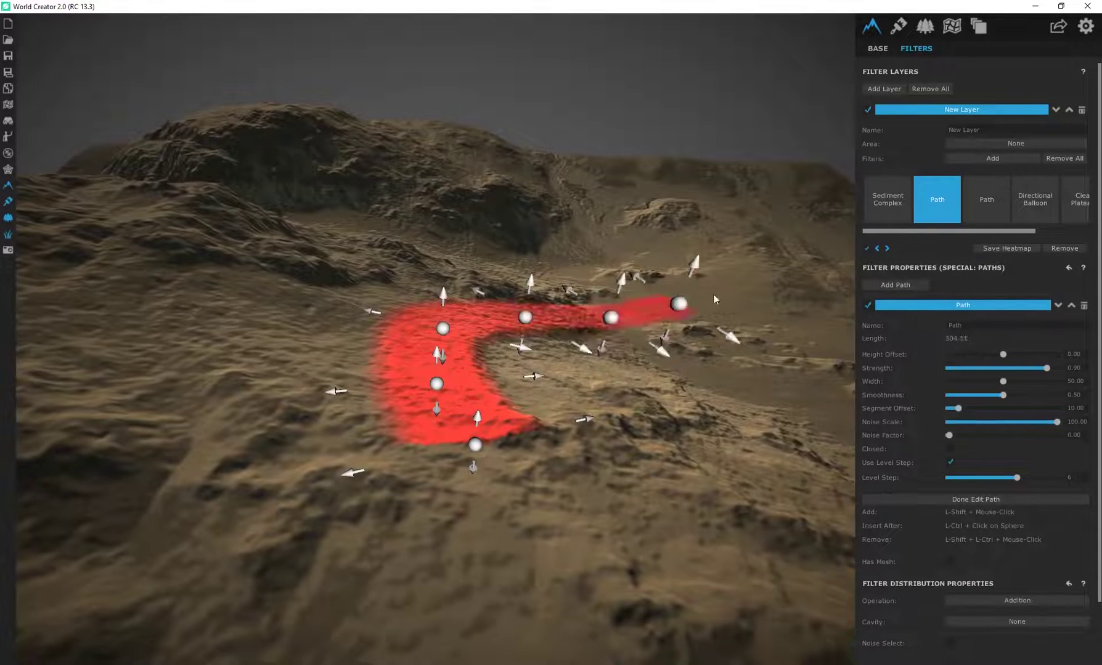
pyautogui.keyDown('shift'); pyautogui.click(722, 286); pyautogui.keyUp('shift')
pyautogui.keyDown('shift'); pyautogui.click(758, 246); pyautogui.keyUp('shift')
pyautogui.keyDown('shift'); pyautogui.click(767, 222); pyautogui.keyUp('shift')
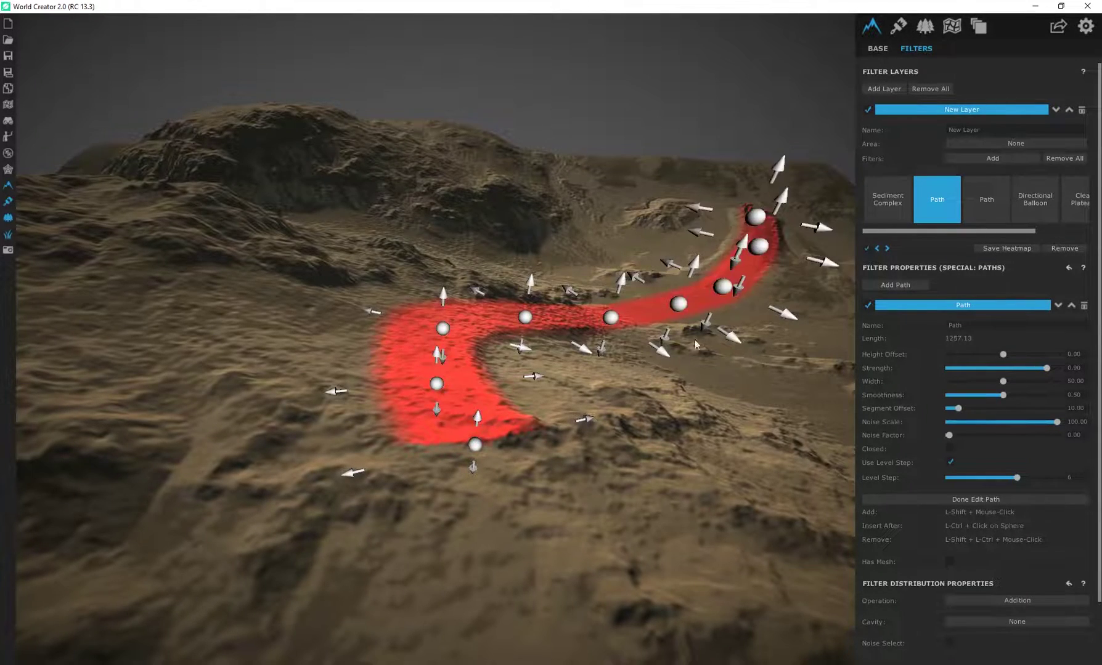
# - Sink the path with a height offset of -54.99, set its smoothness to 0.97, and finish editing it
pyautogui.scroll(3, 694, 338)
pyautogui.moveTo(587, 300); pyautogui.dragTo(662, 338, button='right')
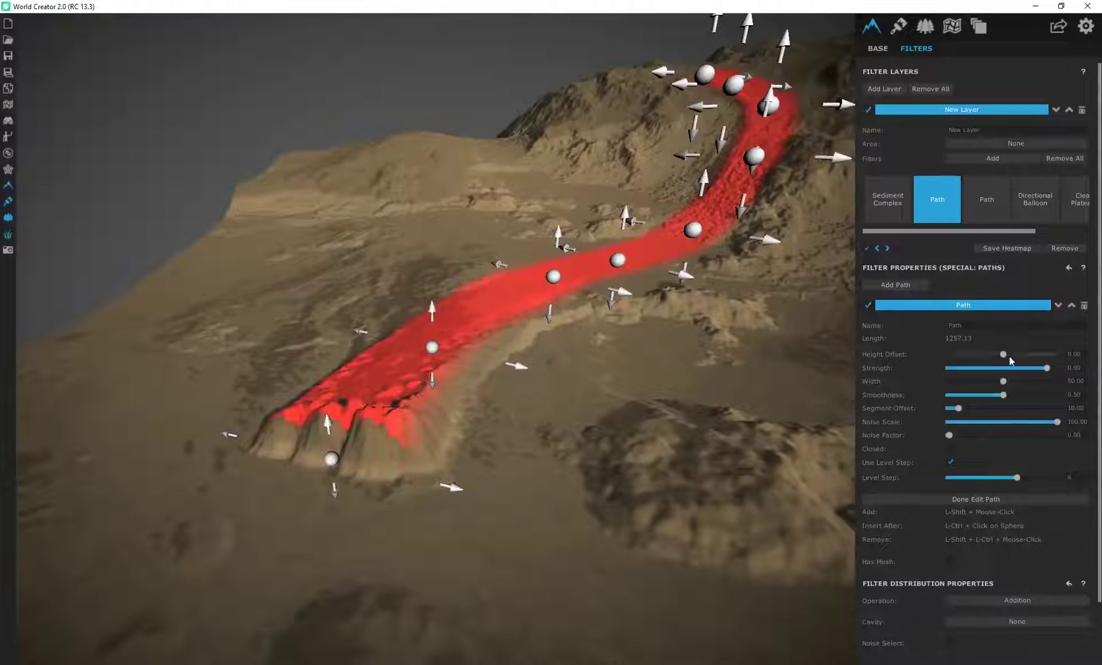
pyautogui.moveTo(1004, 357); pyautogui.dragTo(653, 356)
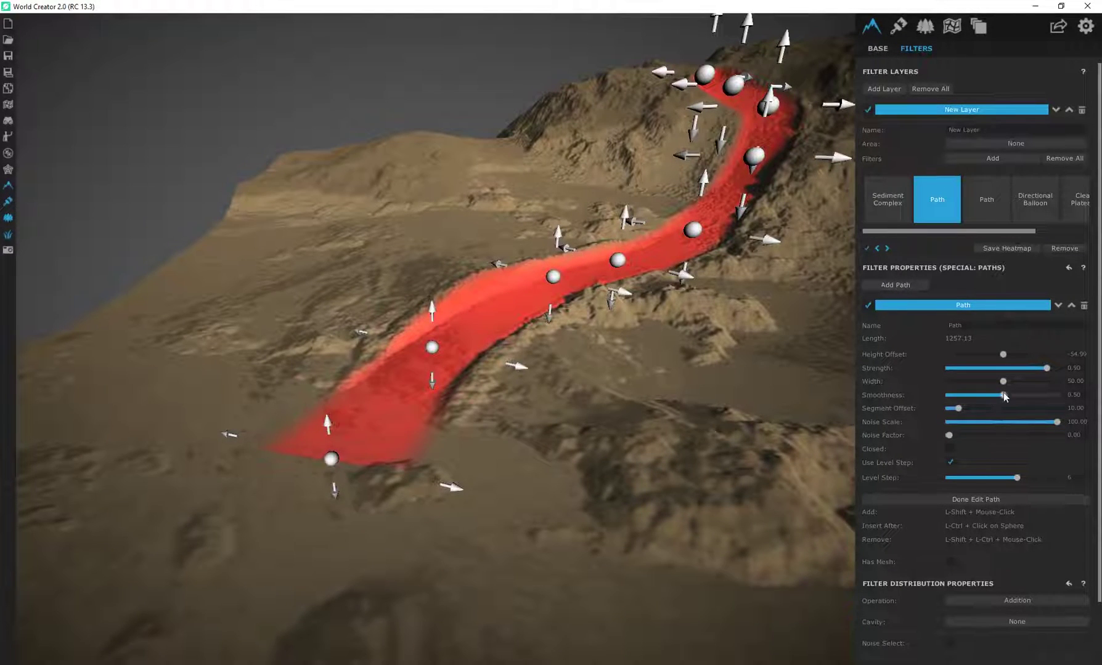
pyautogui.moveTo(1002, 395); pyautogui.dragTo(1054, 397)
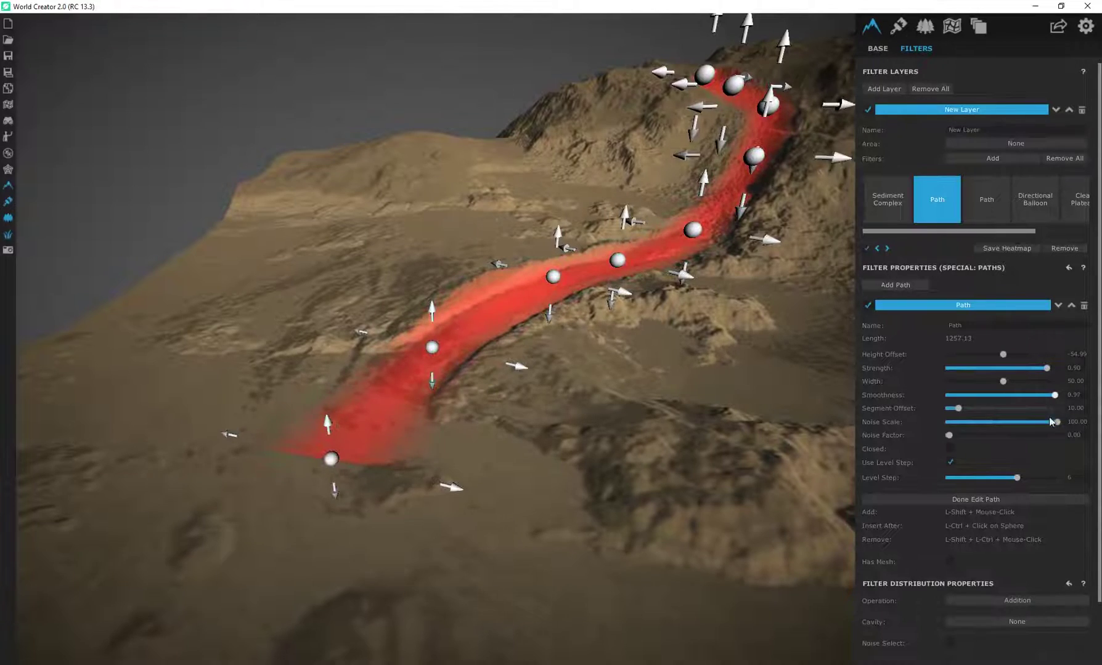
pyautogui.click(938, 500)
pyautogui.moveTo(542, 330); pyautogui.dragTo(518, 318, button='right')
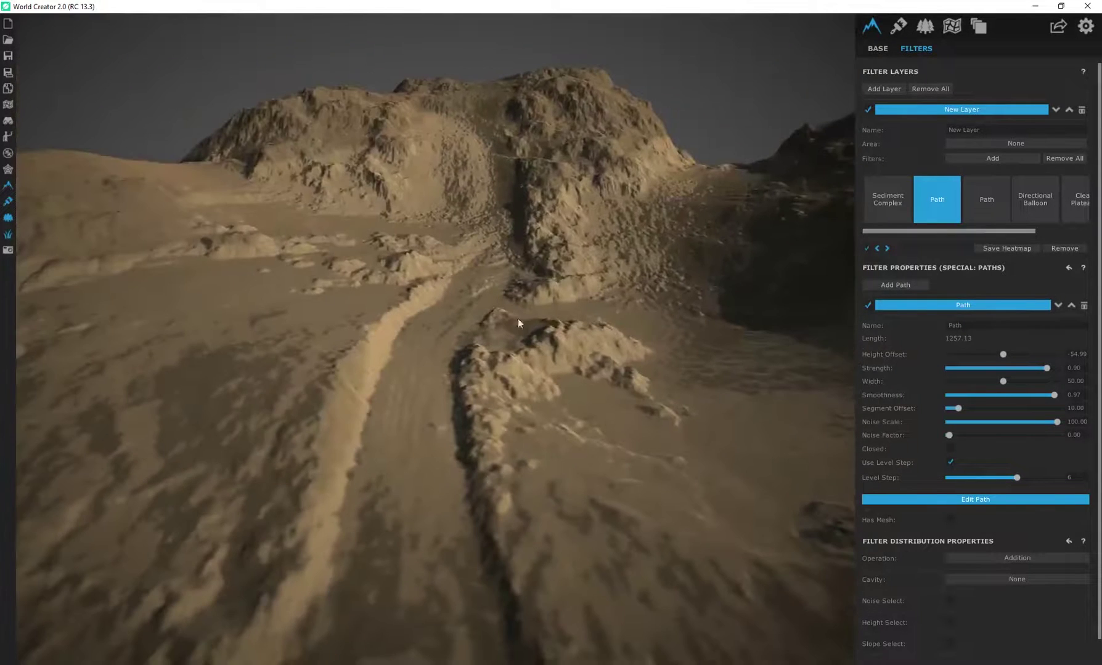
# - Set the terrain's precision to 1/2 m and check the textures around the carved path
pyautogui.click(878, 49)
pyautogui.click(1032, 208)
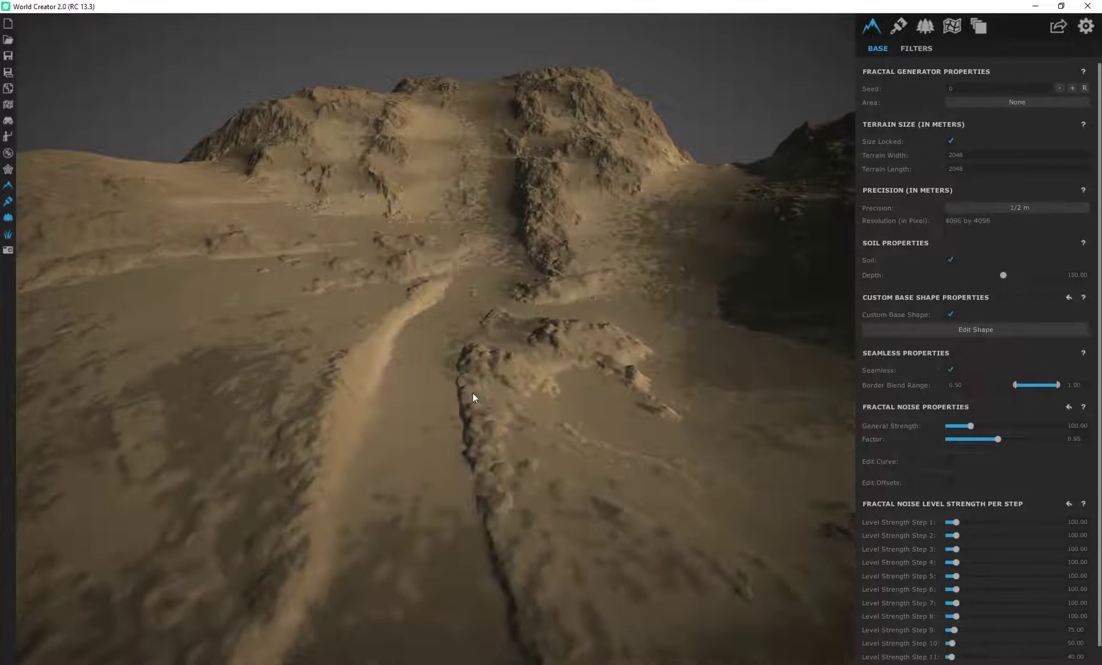
pyautogui.moveTo(481, 356); pyautogui.dragTo(483, 401)
pyautogui.moveTo(392, 415); pyautogui.dragTo(520, 346)
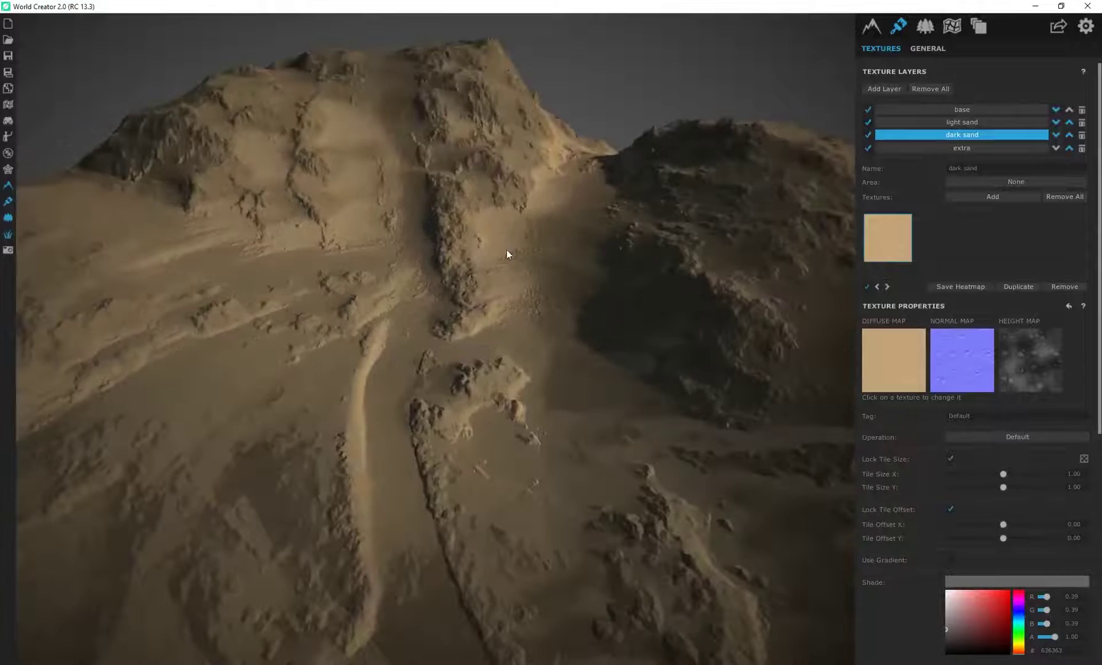
# - Show the dark sand texture's distribution as a heatmap and examine its coverage around the path from several angles
pyautogui.scroll(4, 456, 286)
pyautogui.keyDown('alt'); pyautogui.moveTo(503, 243); pyautogui.dragTo(556, 290); pyautogui.keyUp('alt')
pyautogui.moveTo(418, 327); pyautogui.dragTo(50, 177)
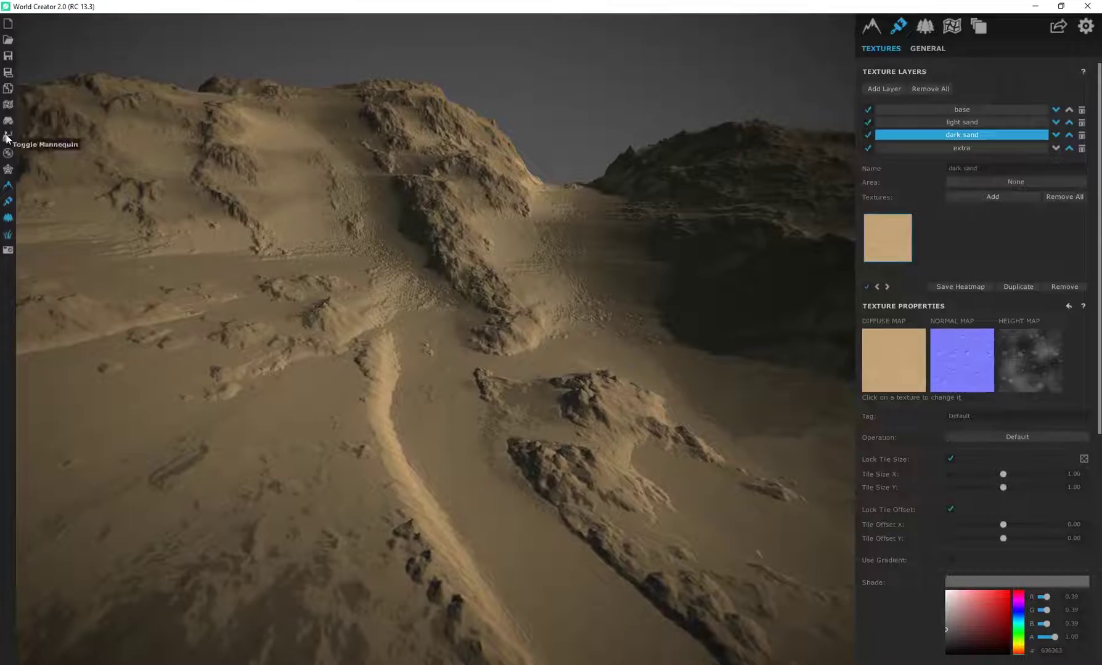
pyautogui.click(8, 104)
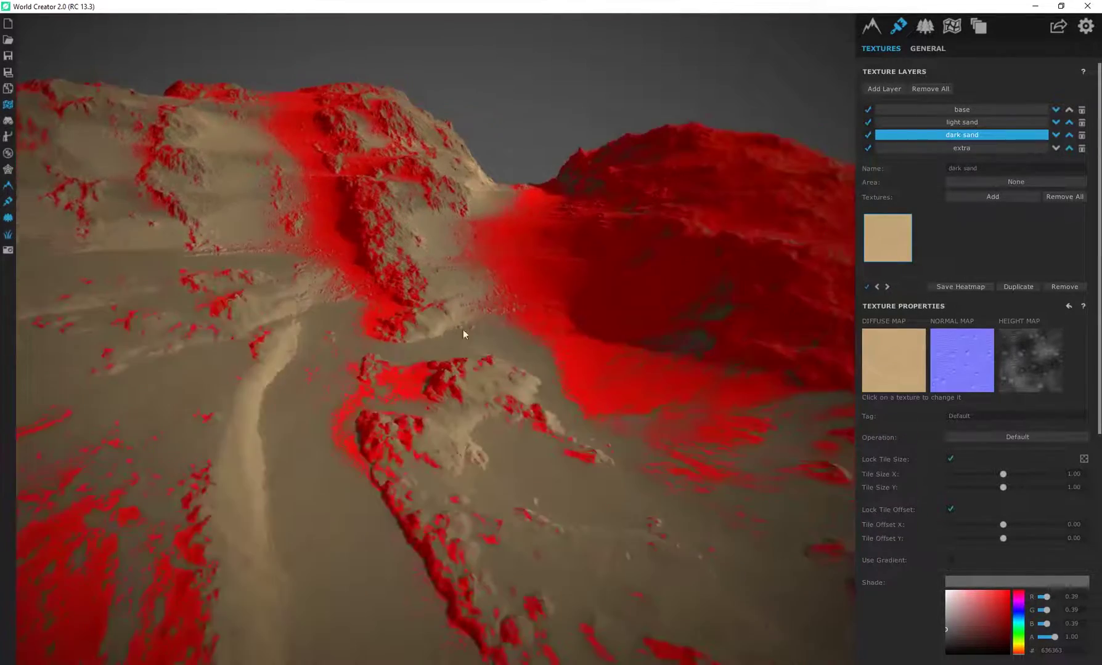
pyautogui.moveTo(464, 329); pyautogui.dragTo(533, 354)
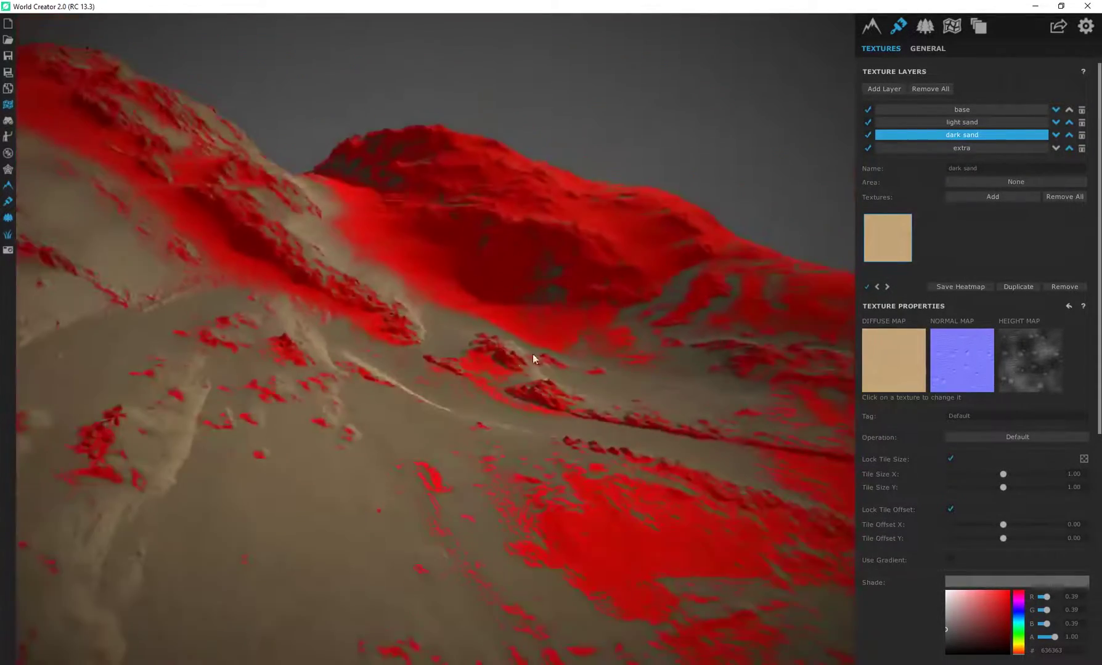
pyautogui.moveTo(533, 357); pyautogui.dragTo(441, 388, button='right')
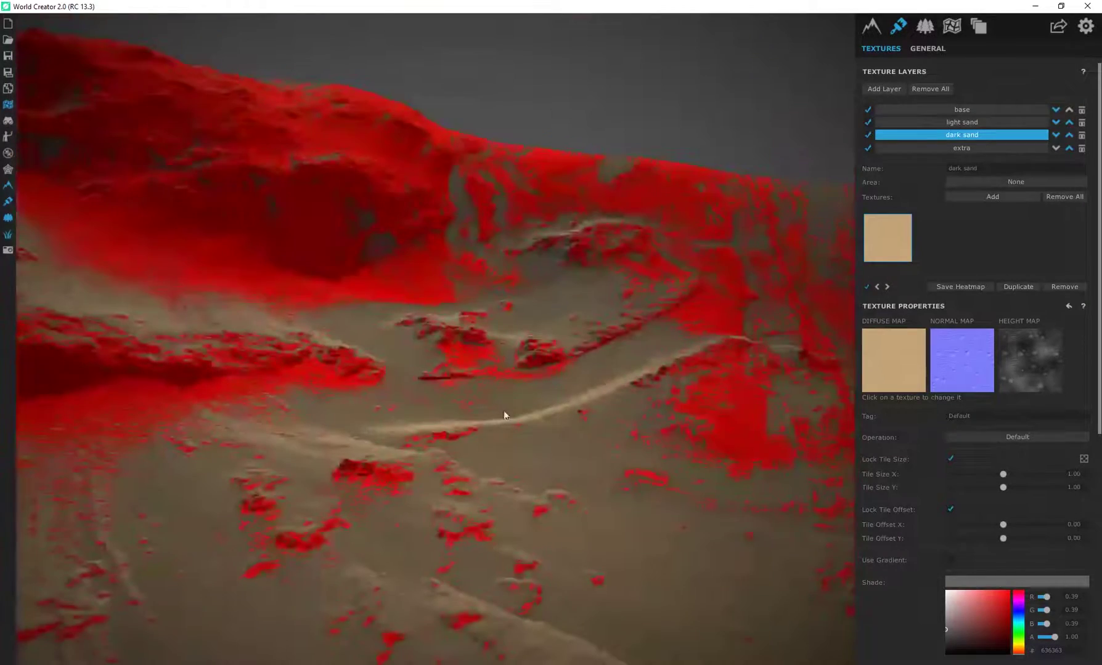
pyautogui.moveTo(504, 415); pyautogui.dragTo(187, 340, button='right')
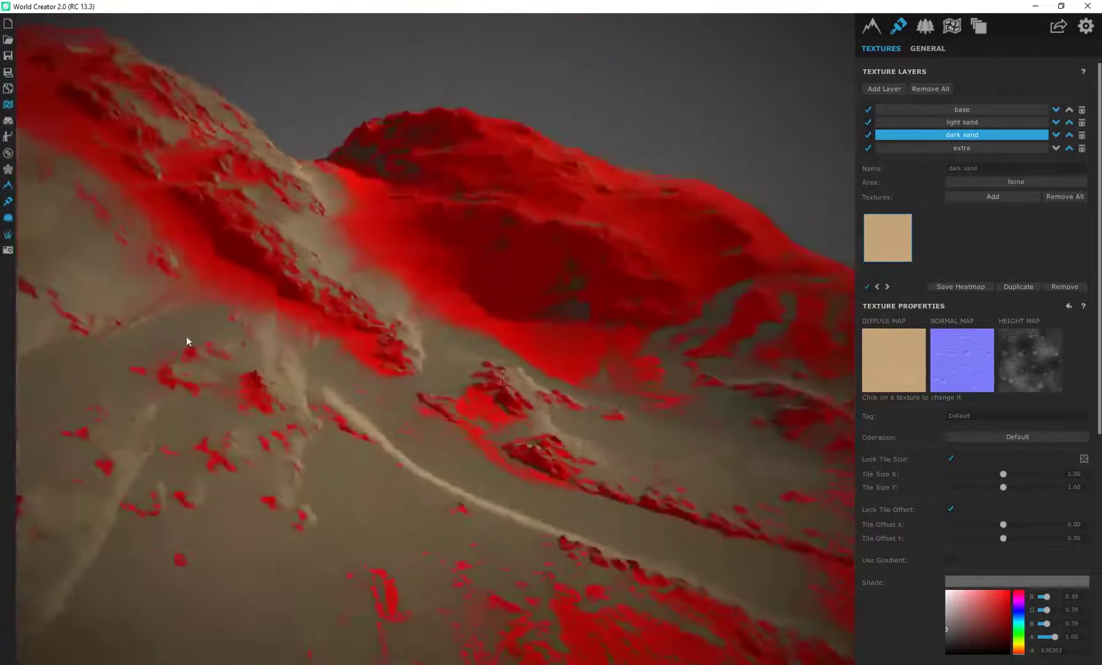
# - Try selection angles of 54.75 and 1.66 for the dark sand while checking its coverage, and hide the heatmap
pyautogui.scroll(-6, 902, 485)
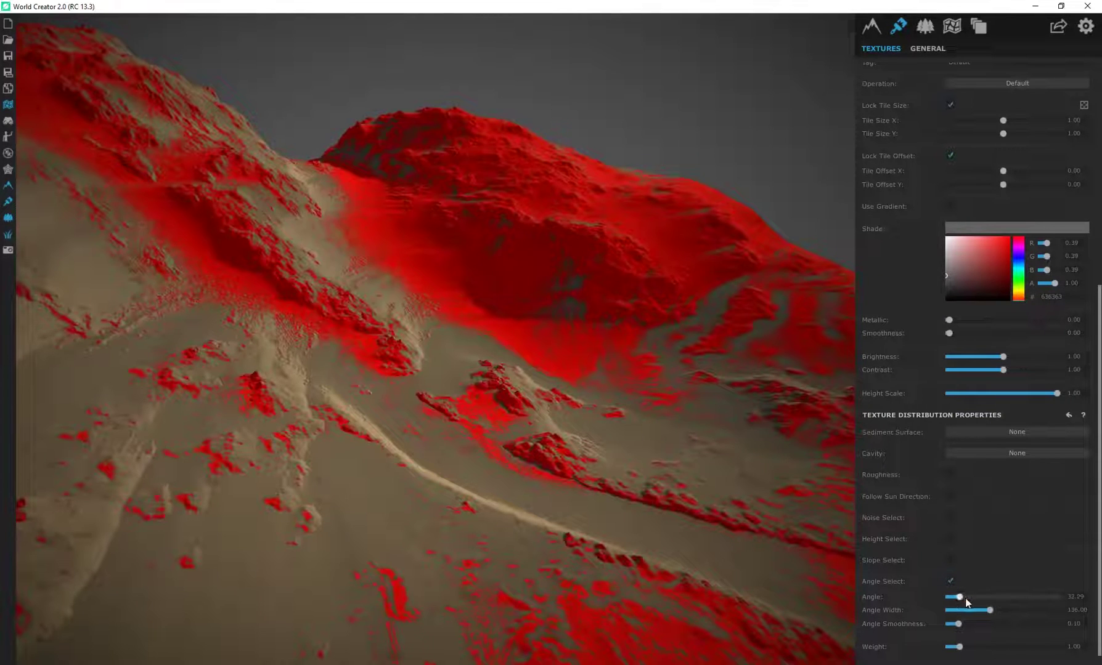
pyautogui.moveTo(965, 598)
pyautogui.mouseDown()
pyautogui.moveTo(991, 602)
pyautogui.moveTo(967, 602)
pyautogui.mouseUp()
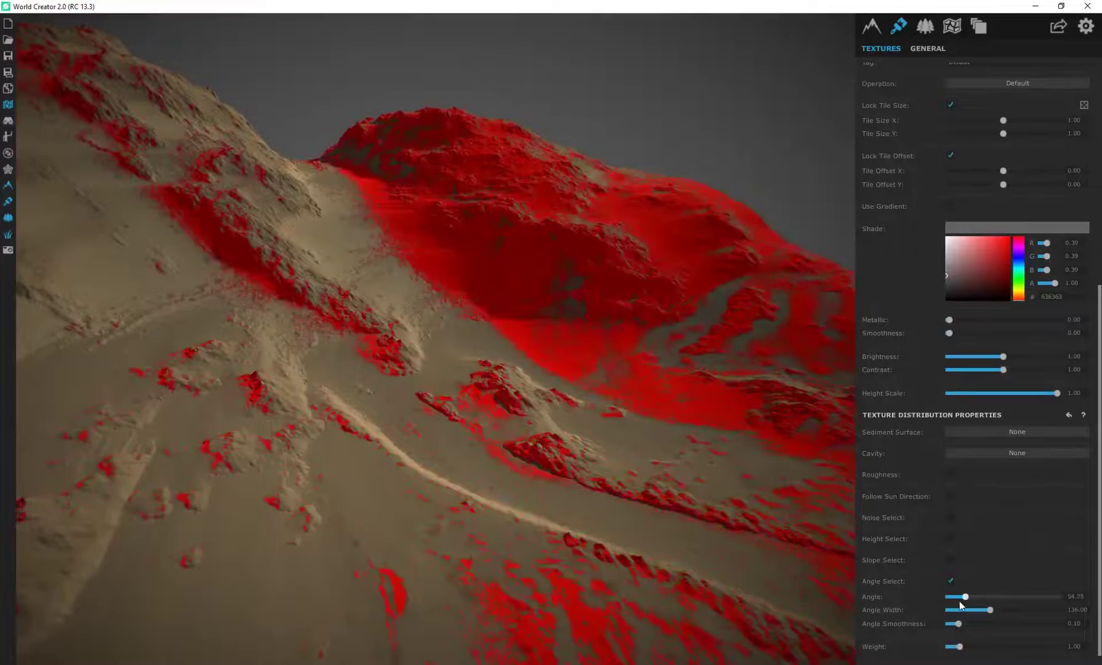
pyautogui.moveTo(956, 601); pyautogui.dragTo(949, 600)
pyautogui.moveTo(597, 420); pyautogui.dragTo(262, 397)
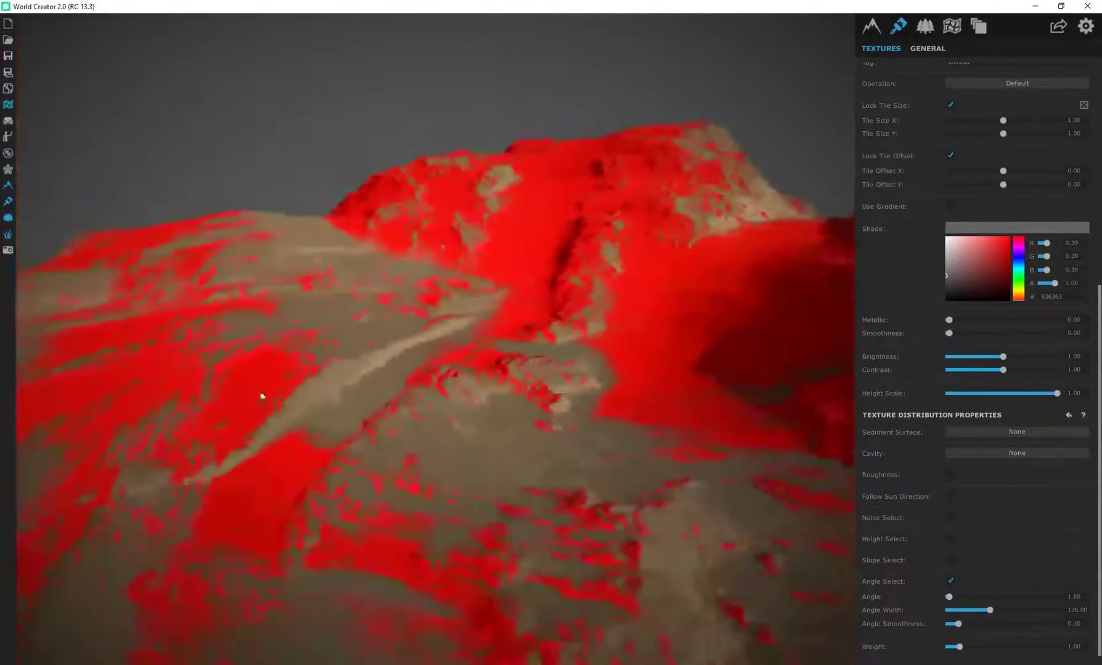
pyautogui.moveTo(262, 396); pyautogui.dragTo(273, 324, button='right')
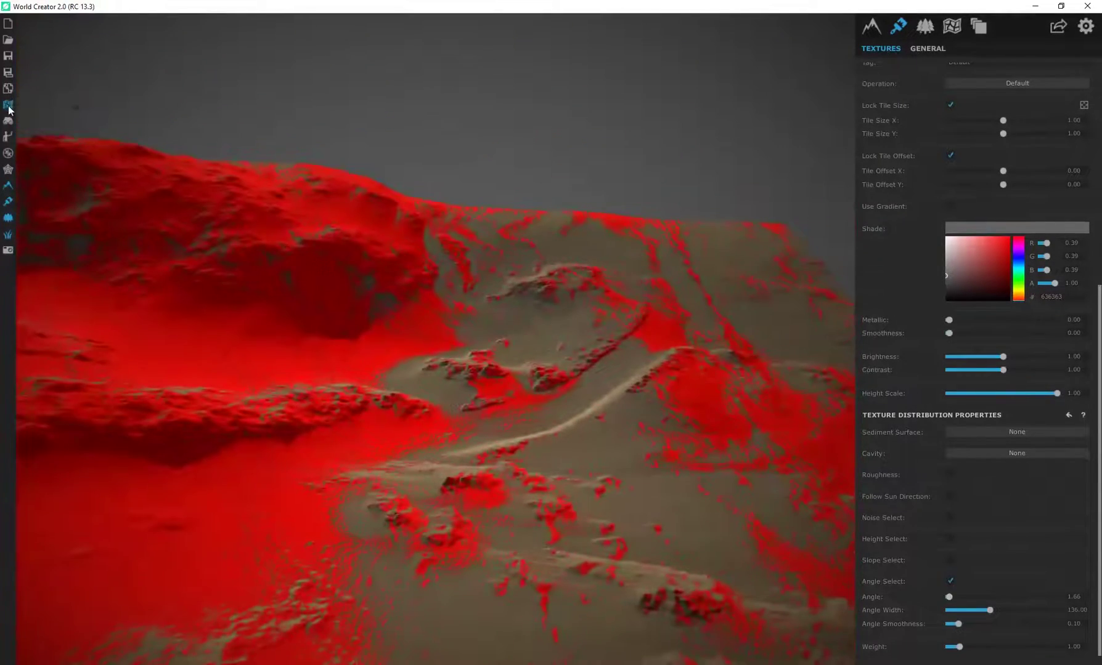
pyautogui.moveTo(436, 363); pyautogui.dragTo(511, 436, button='right')
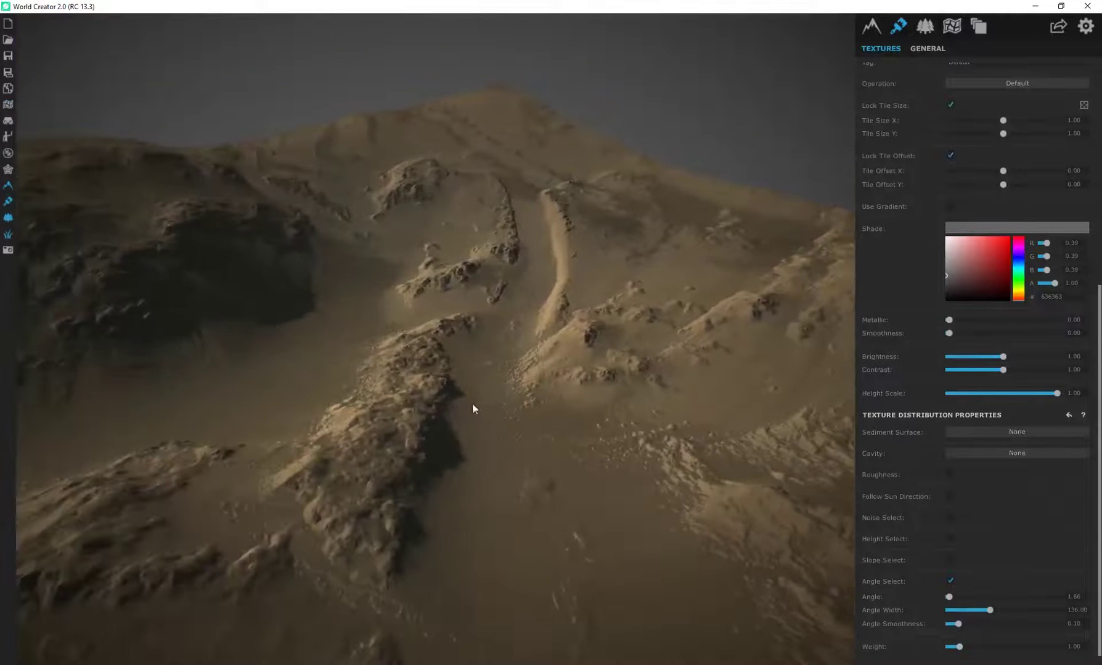
# - Set the dark sand's selection angle to 41.48 and review the shaded slopes
pyautogui.moveTo(471, 403); pyautogui.dragTo(869, 506, button='right')
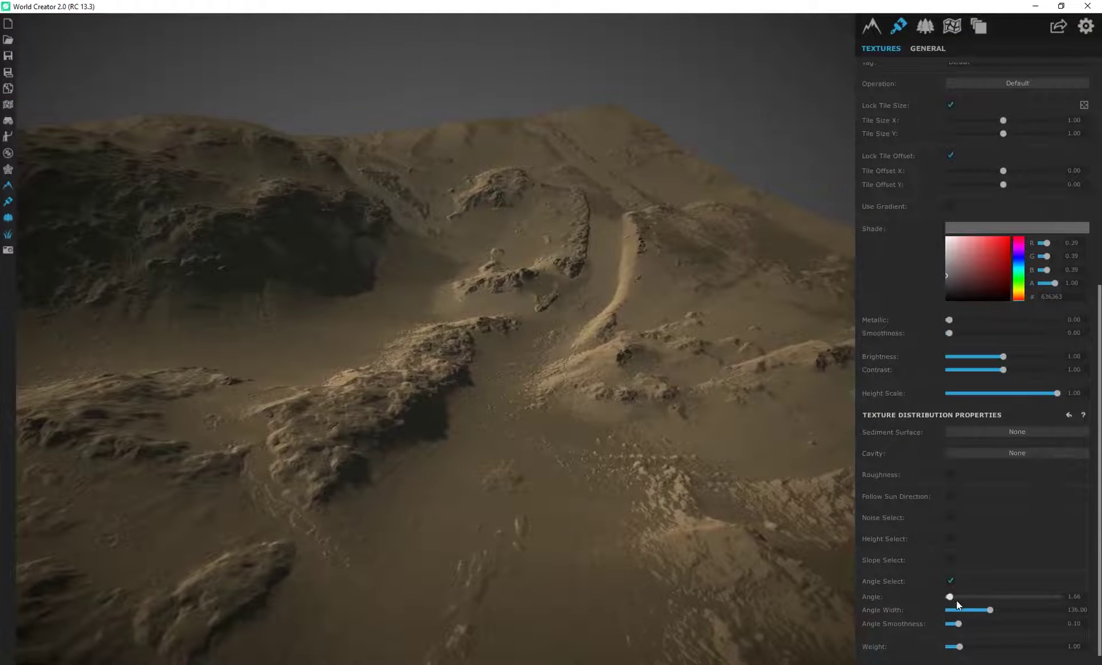
pyautogui.moveTo(956, 601); pyautogui.dragTo(960, 603)
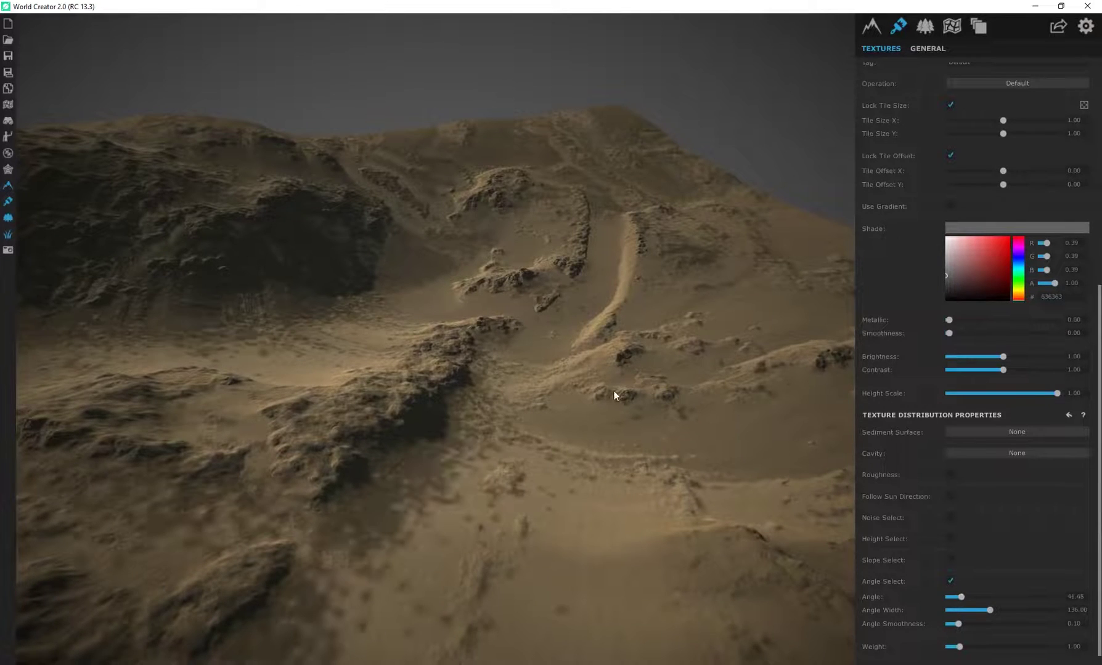
pyautogui.moveTo(536, 295); pyautogui.dragTo(435, 322, button='middle')
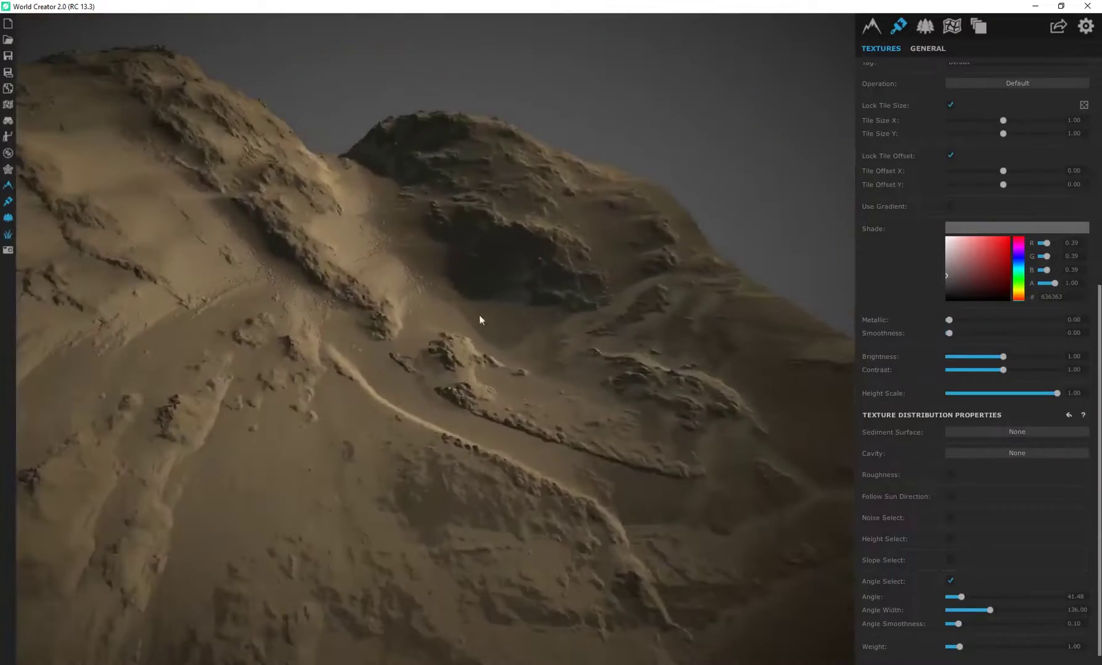